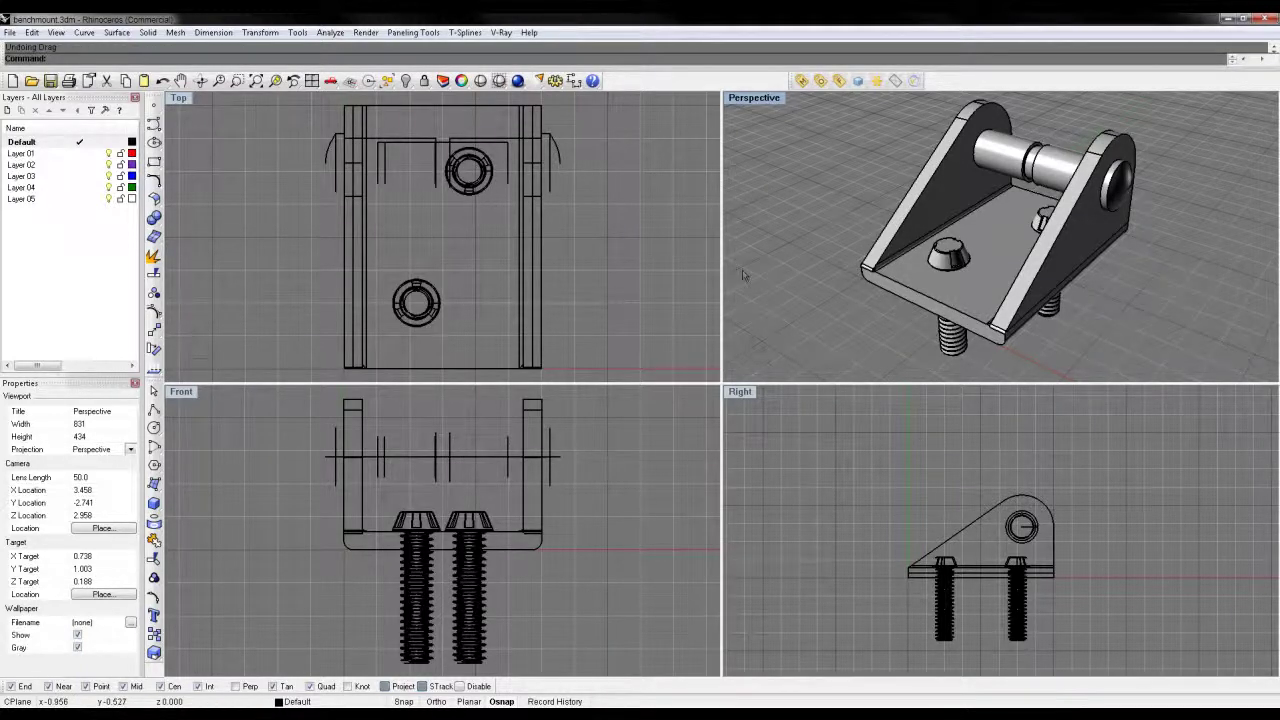
Step: Examine the bench mount from several angles in a maximized perspective view and look over the available dimension tools
right_drag(1000, 240, 945, 192)
double_click(754, 97)
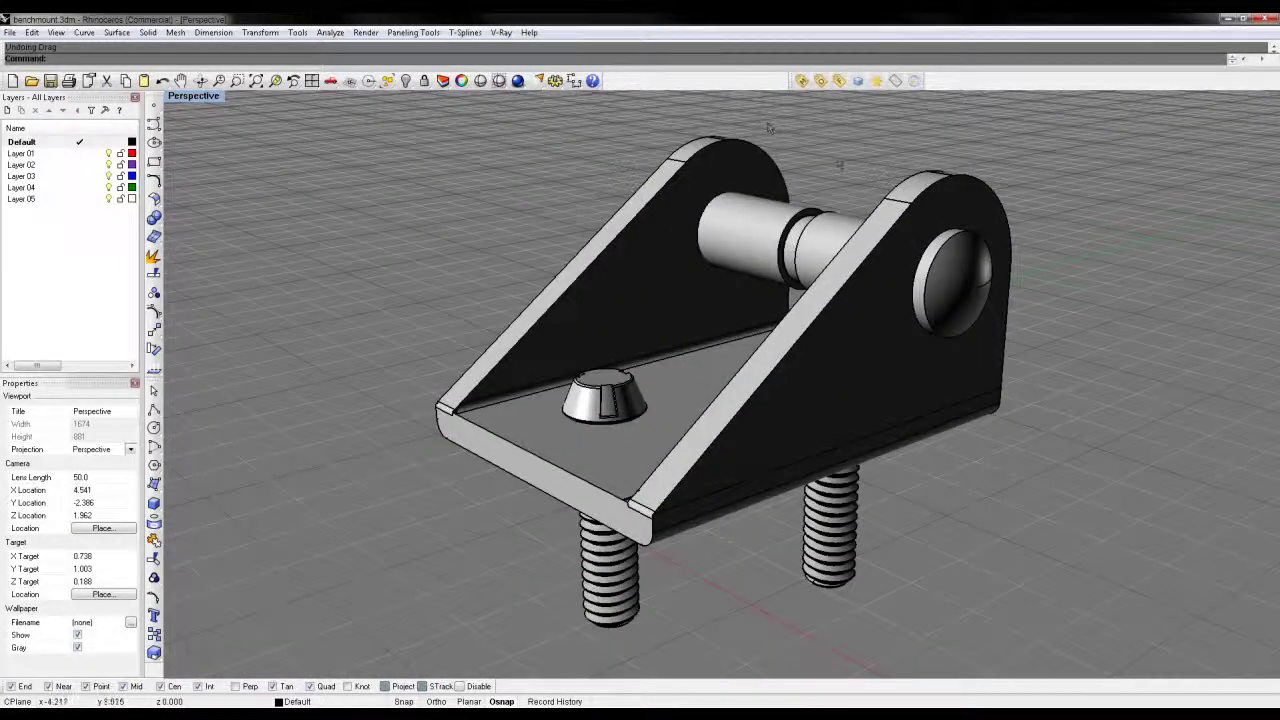
right_drag(547, 270, 640, 330)
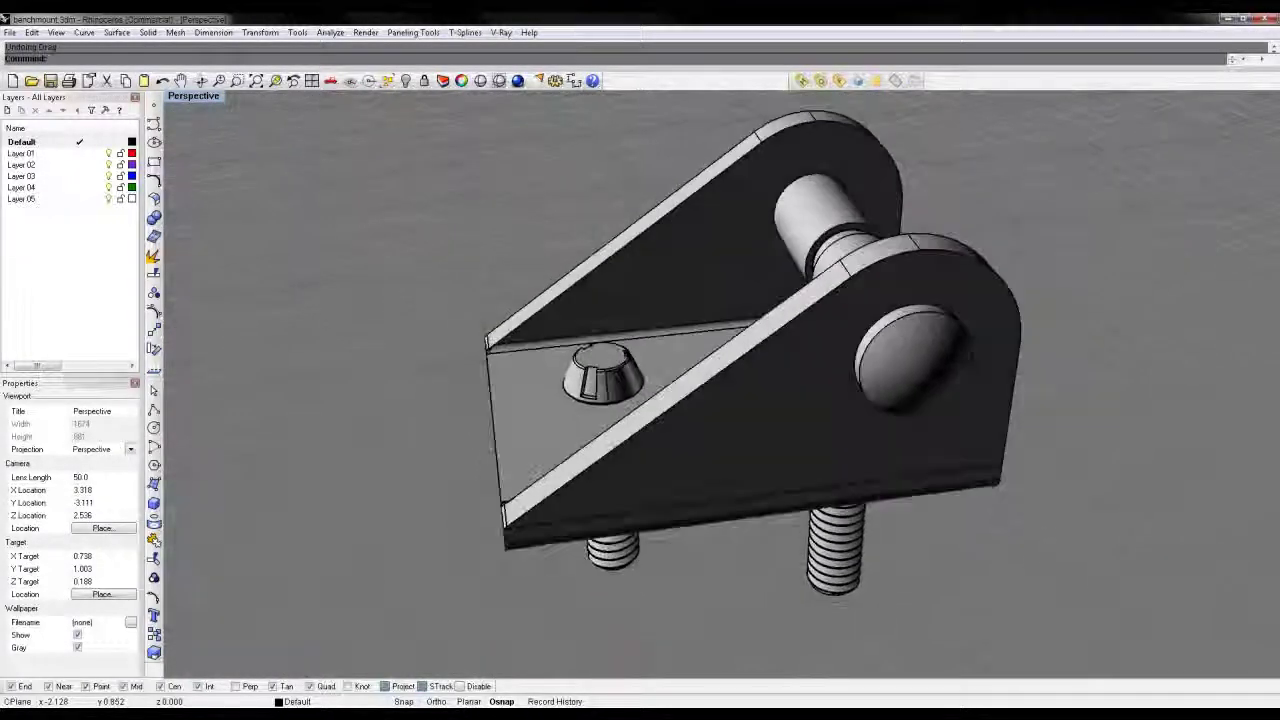
click(575, 82)
drag(499, 133, 276, 156)
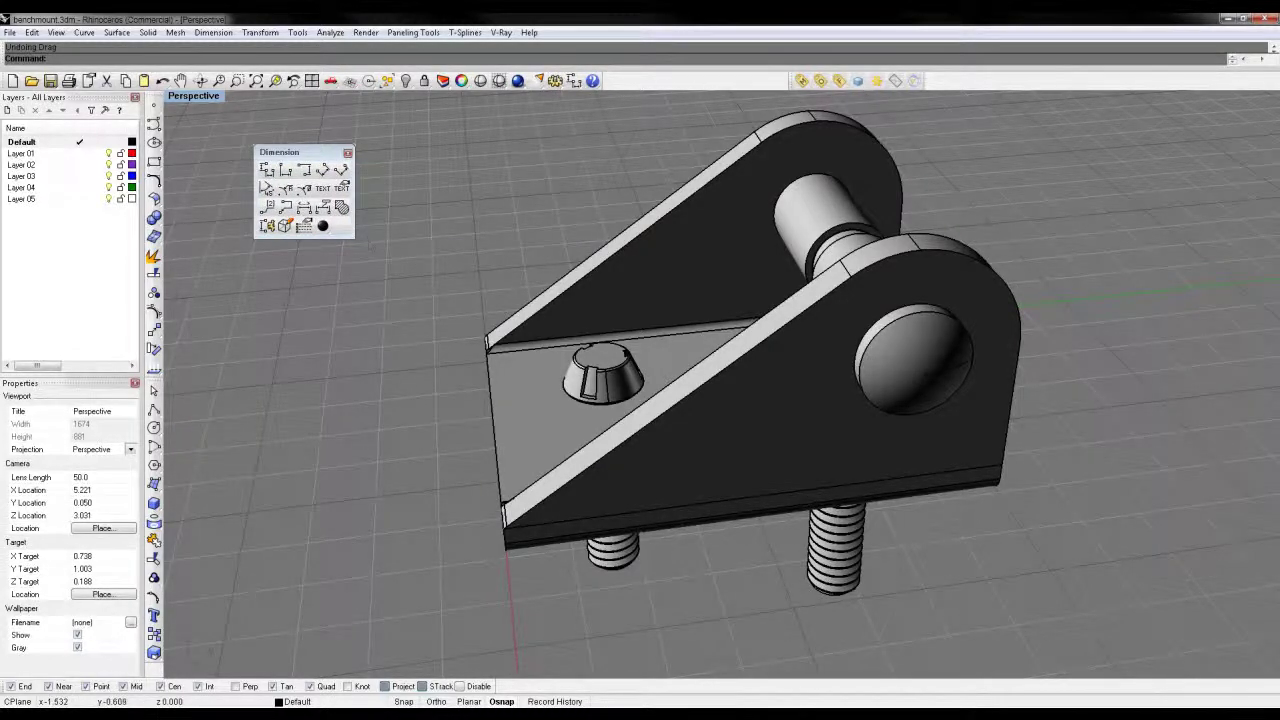
right_drag(389, 388, 472, 400)
right_drag(467, 328, 503, 272)
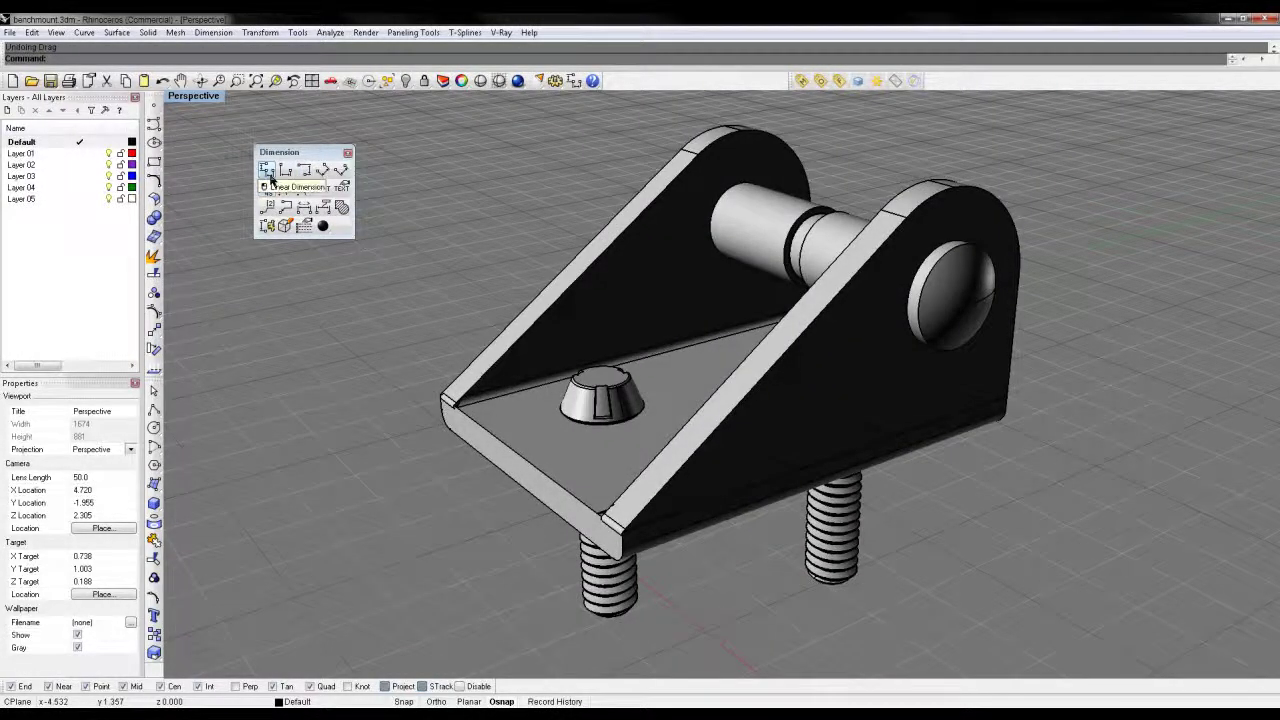
right_drag(363, 188, 620, 235)
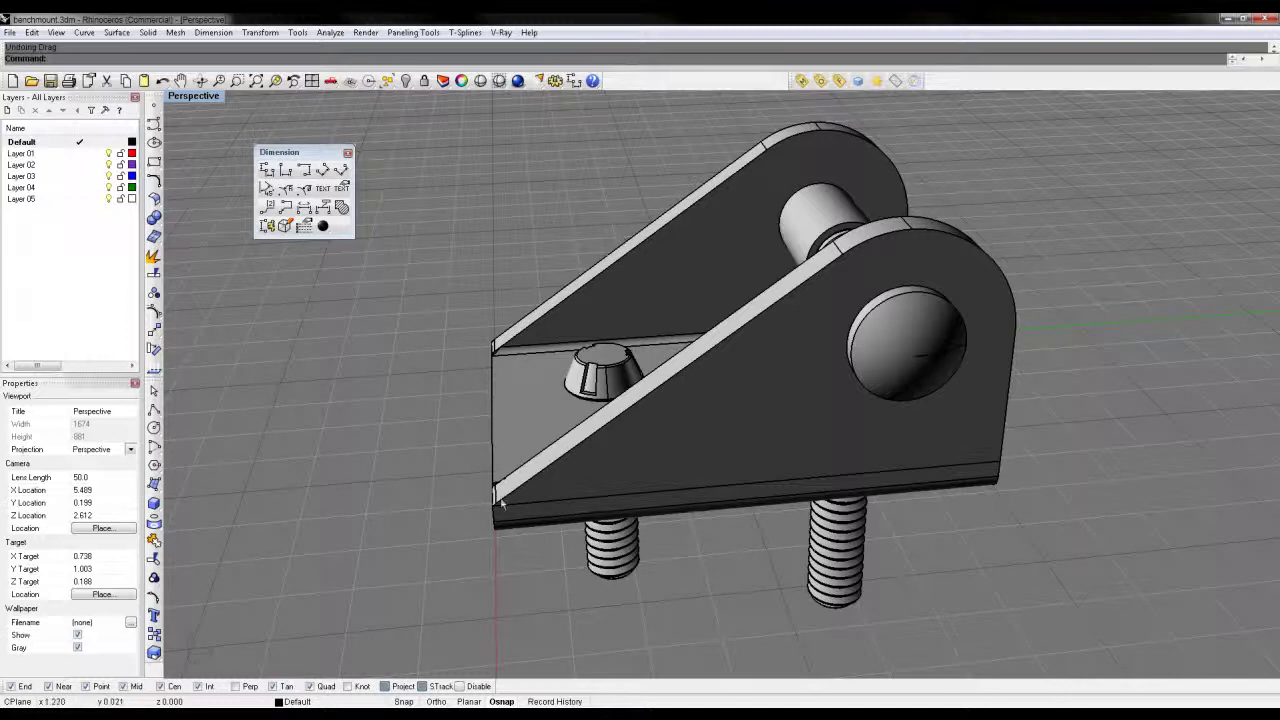
right_drag(500, 502, 374, 503)
double_click(193, 95)
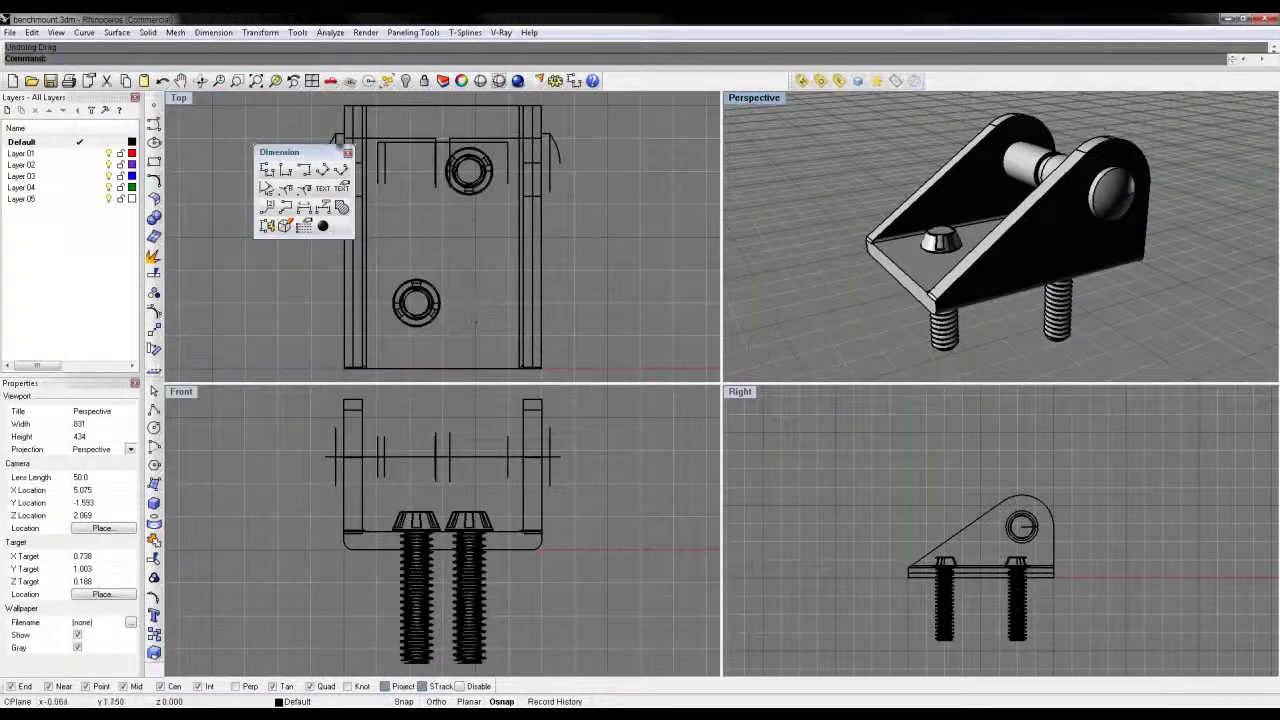
click(347, 154)
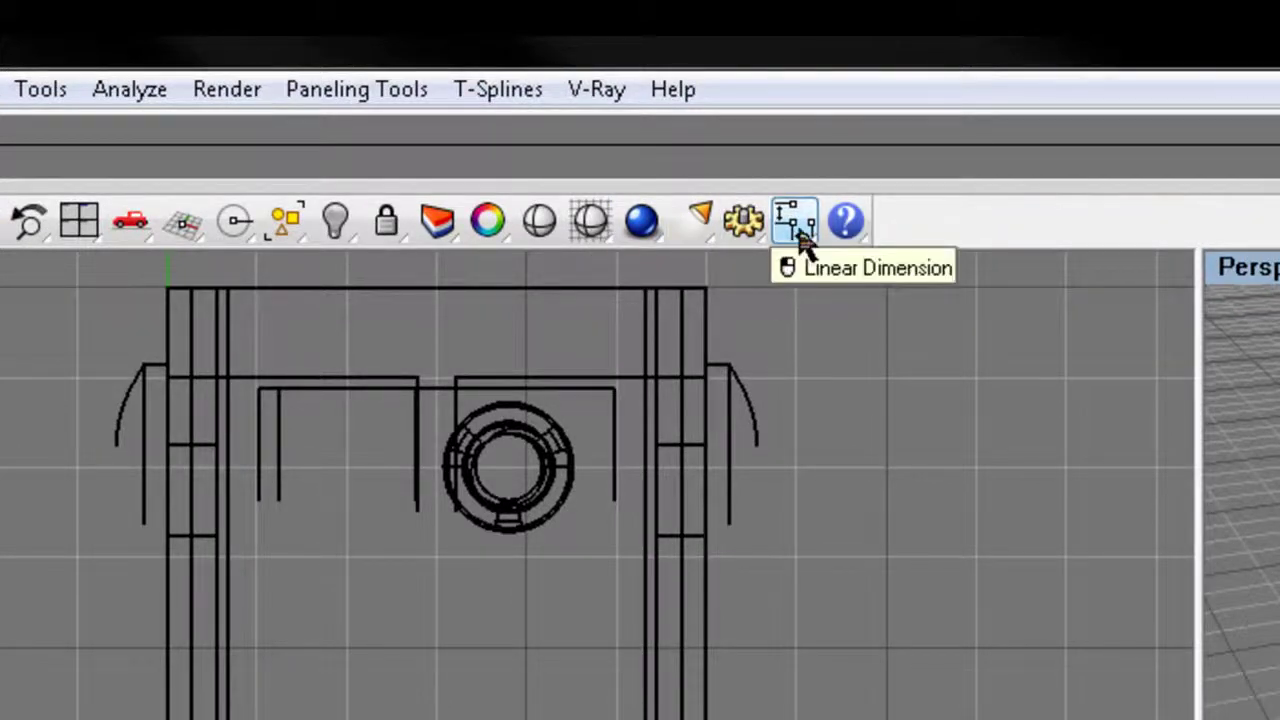
Step: Add a linear dimension across the base's overall width in the front view, placed below the bolts, and select it
click(804, 230)
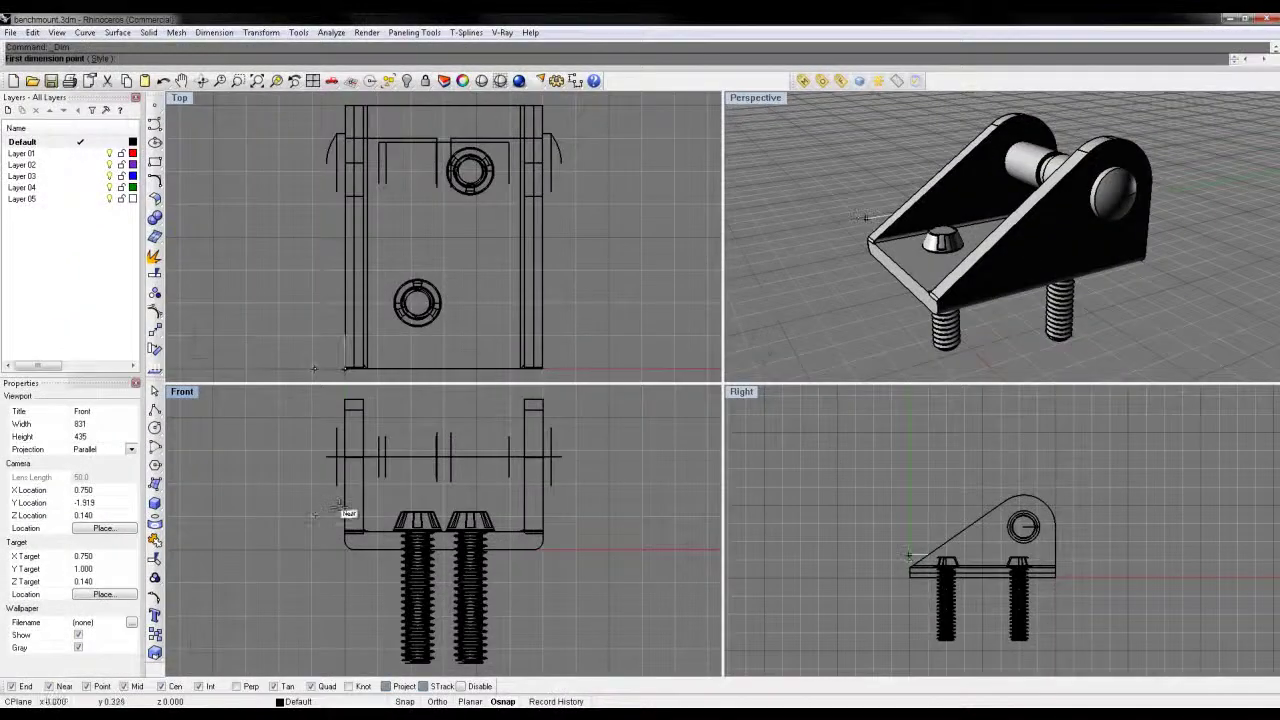
click(345, 506)
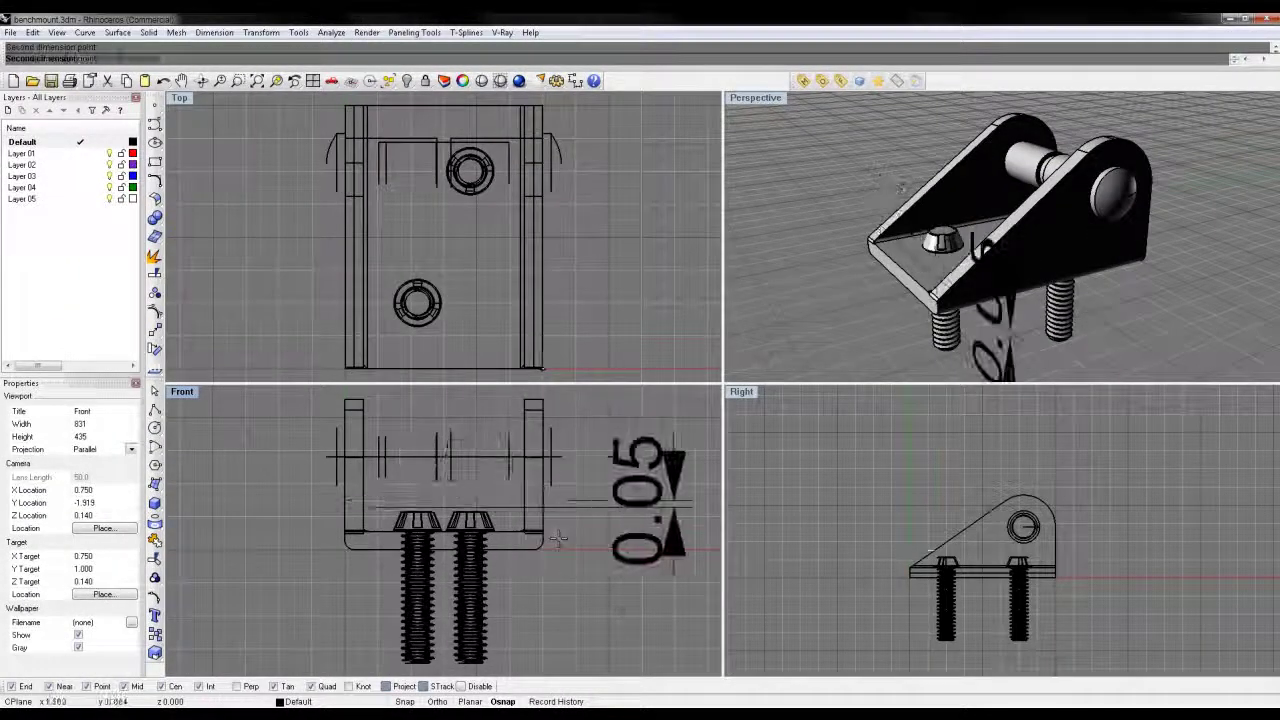
right_drag(470, 617, 479, 462)
click(486, 628)
scroll(505, 590, down, 4)
right_drag(536, 556, 461, 580)
click(441, 594)
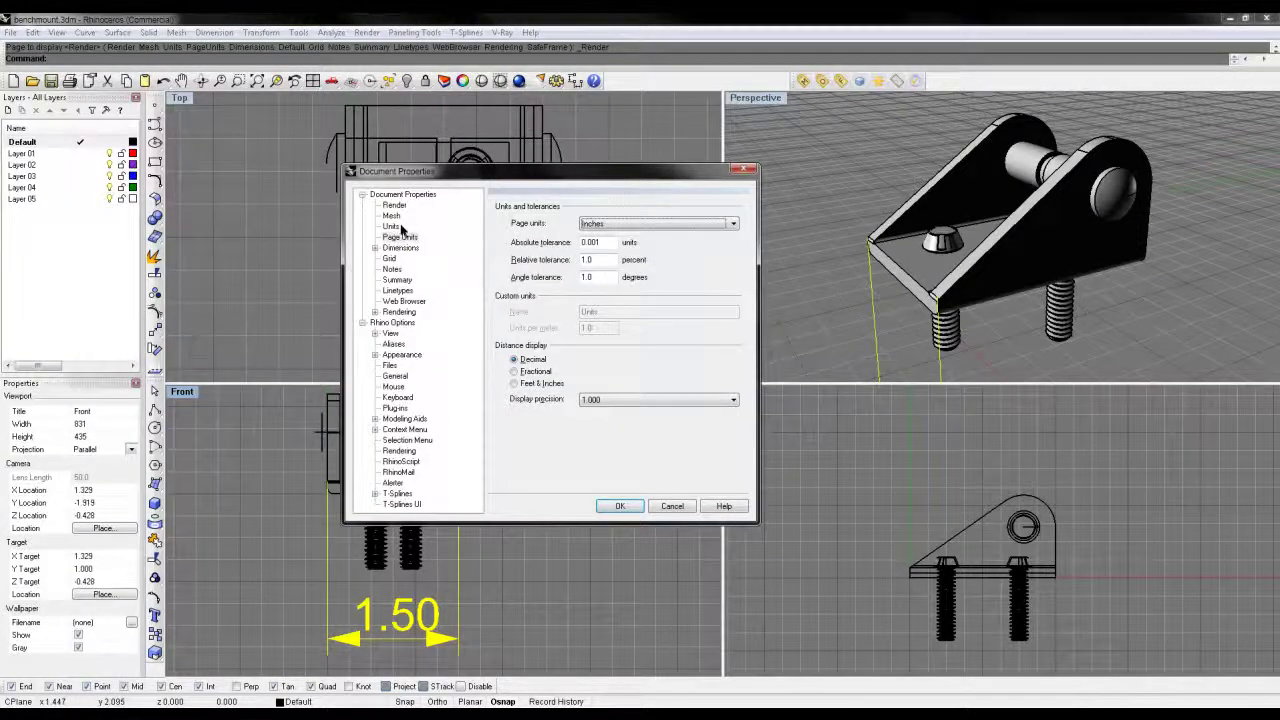
Step: Change the model units to millimeters without scaling the model
click(390, 226)
click(658, 223)
click(608, 252)
click(620, 505)
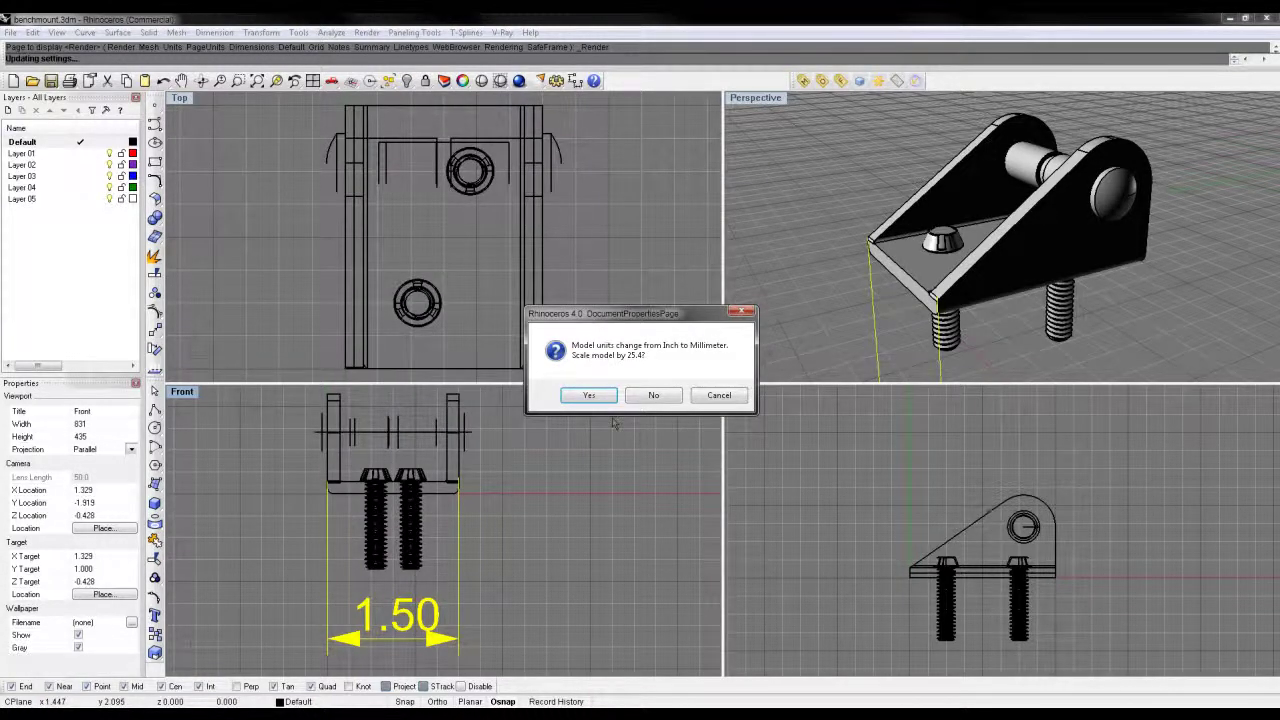
click(650, 398)
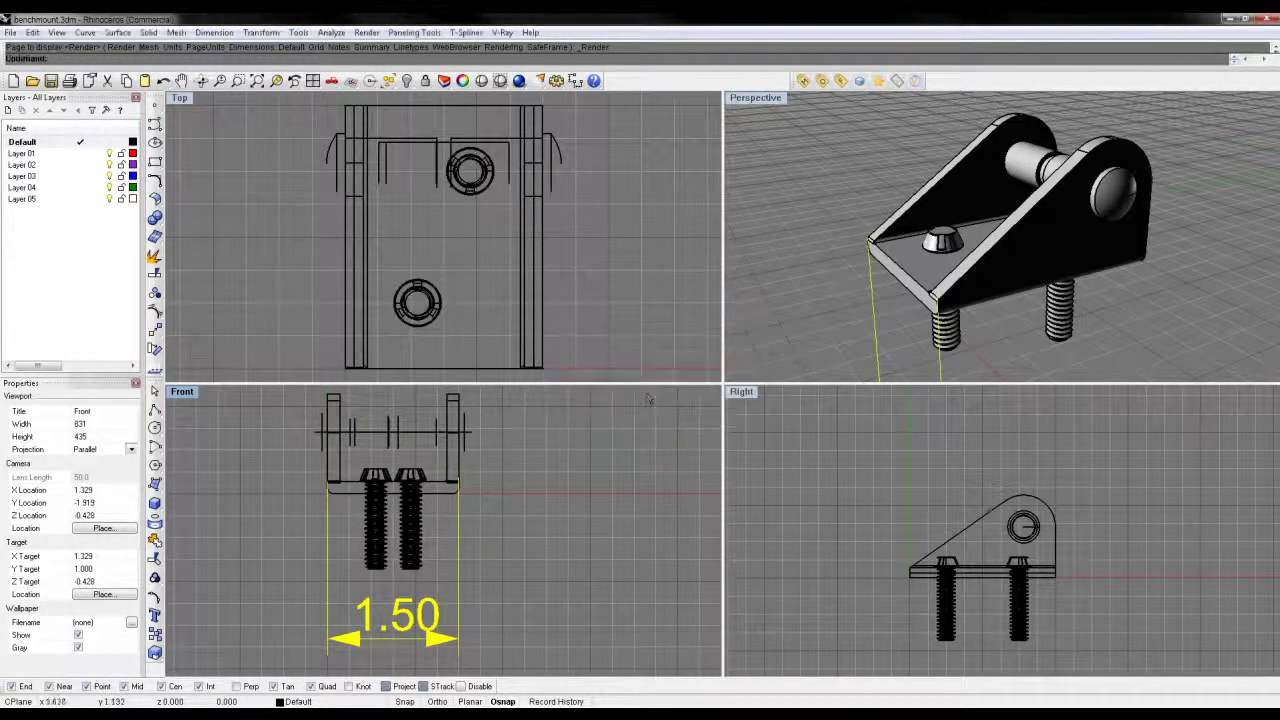
scroll(509, 534, up, 2)
scroll(603, 447, down, 2)
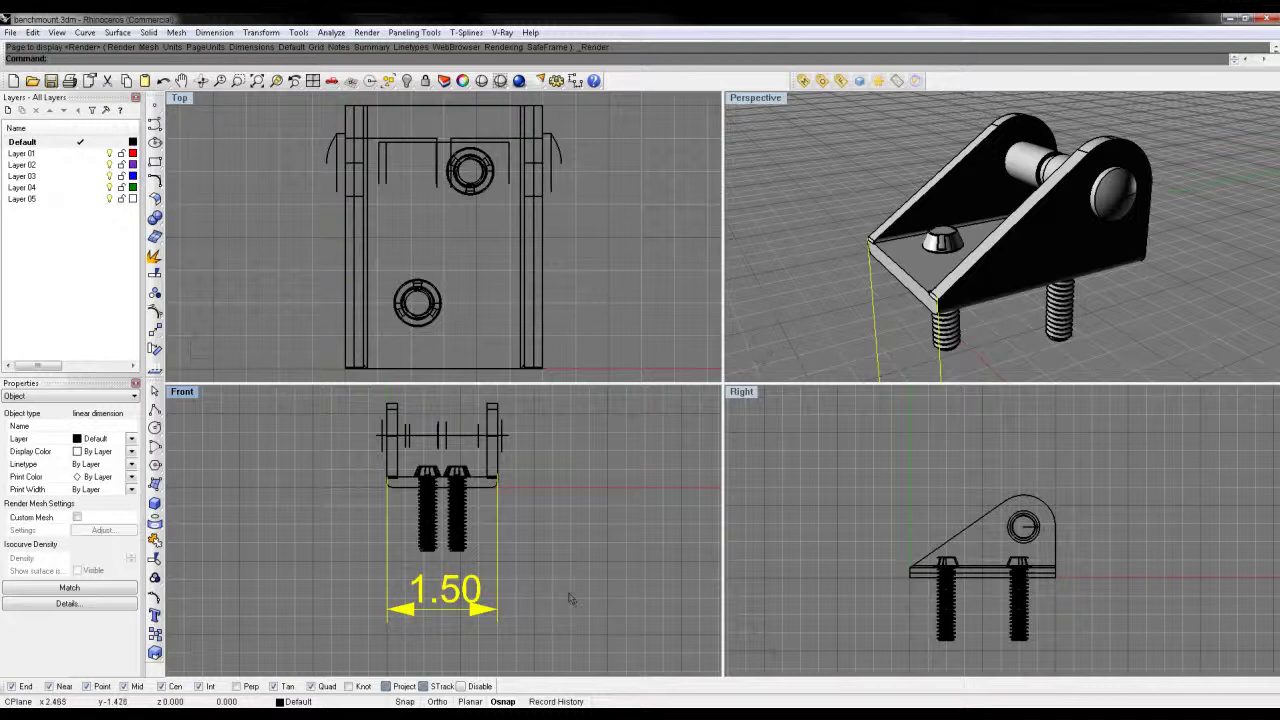
Step: Return the model units to inches without scaling the model
click(520, 85)
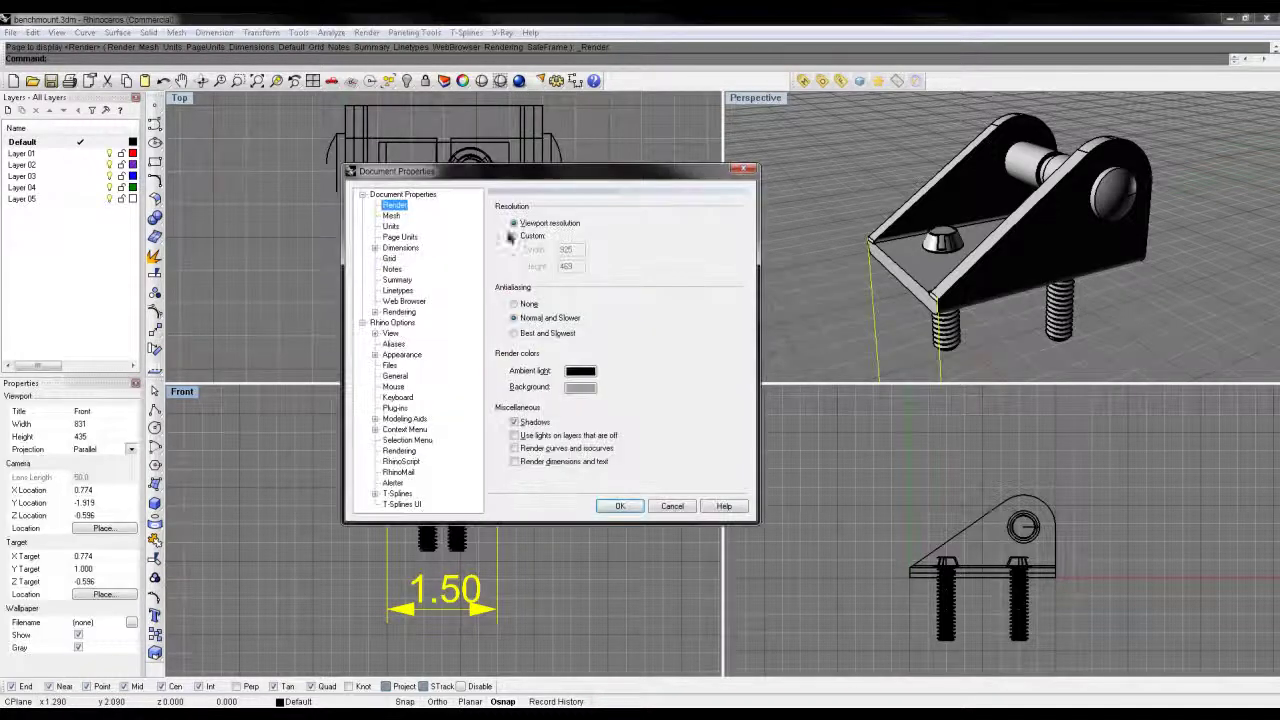
click(390, 226)
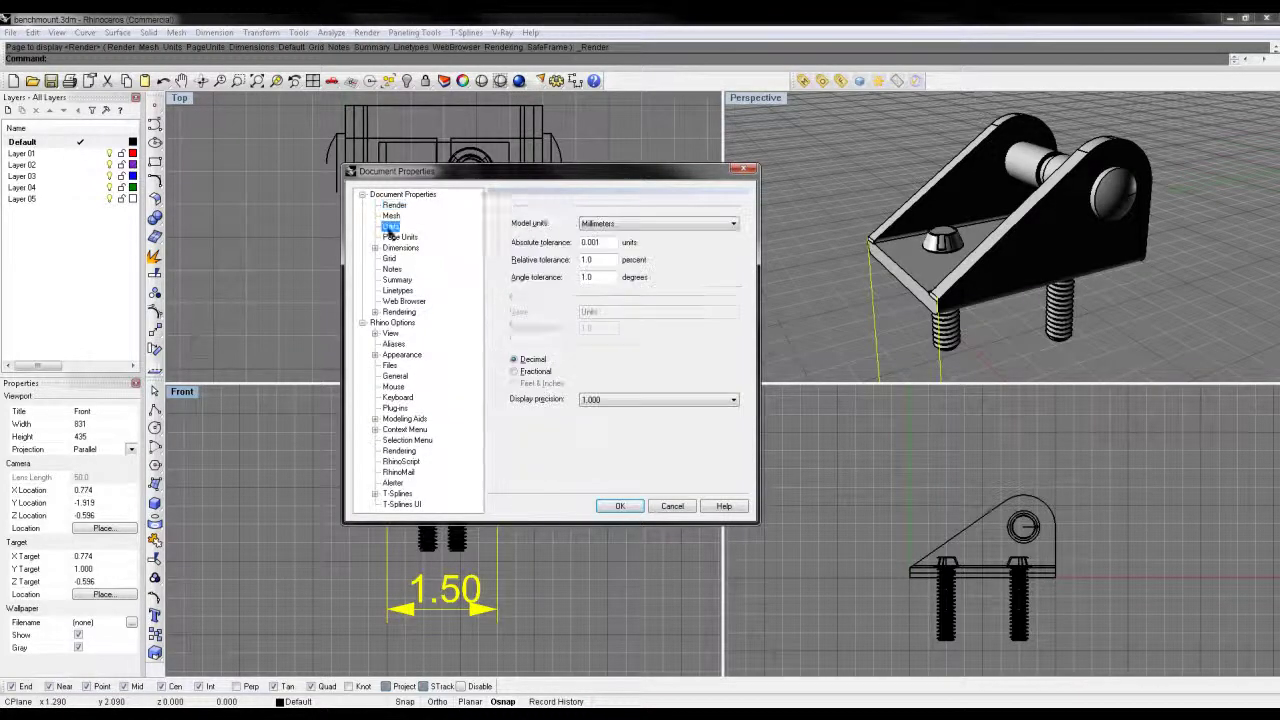
click(592, 223)
click(592, 296)
click(620, 505)
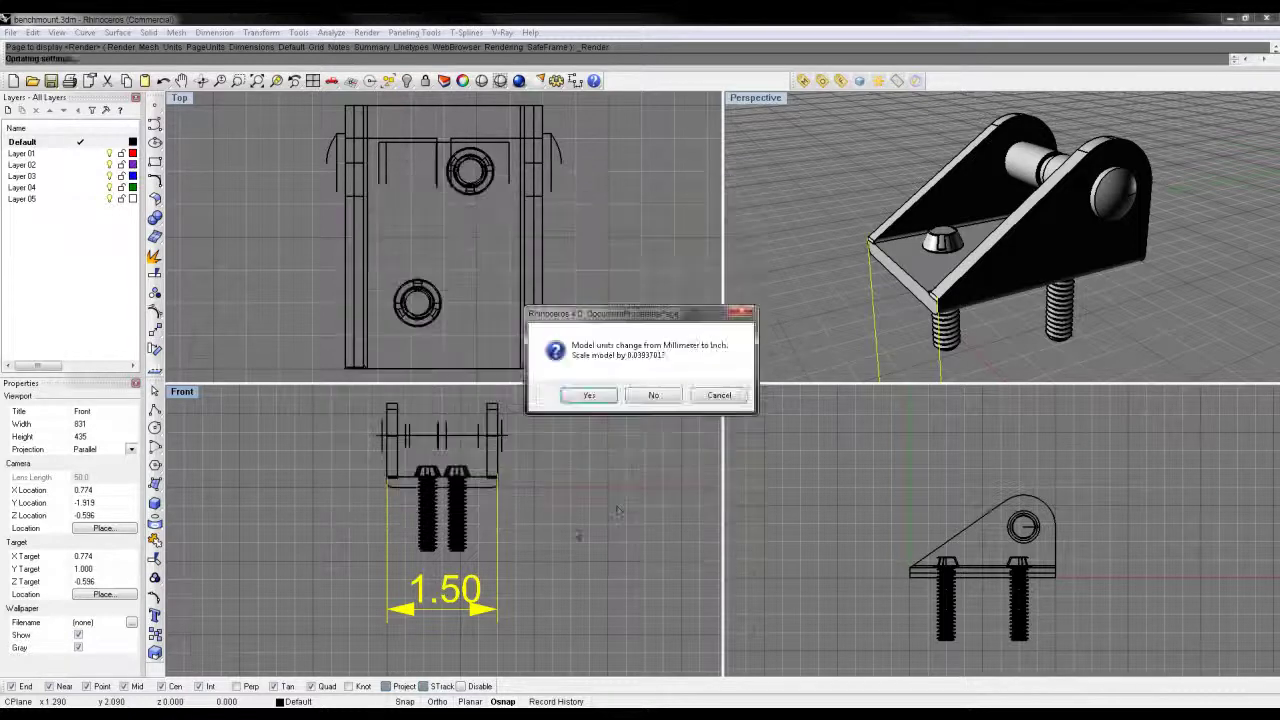
click(651, 399)
right_drag(626, 440, 586, 470)
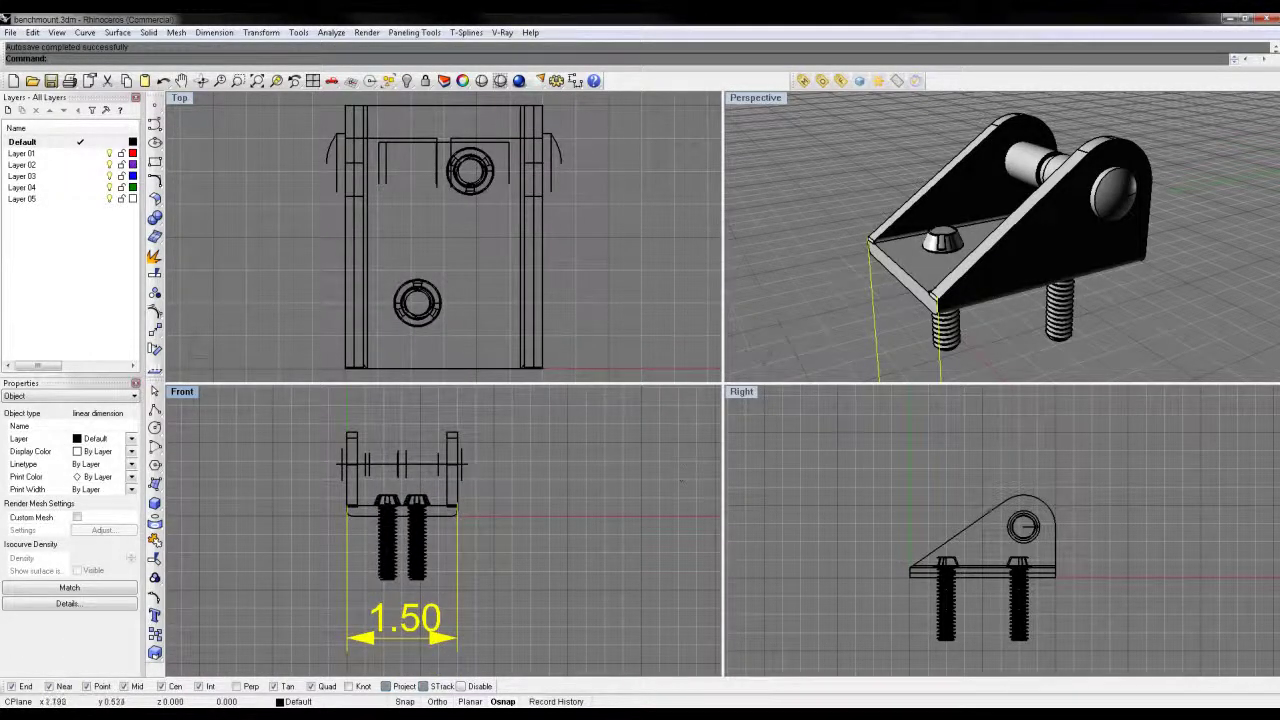
Step: Change the model units to millimeters and scale the model to match
click(535, 82)
click(592, 226)
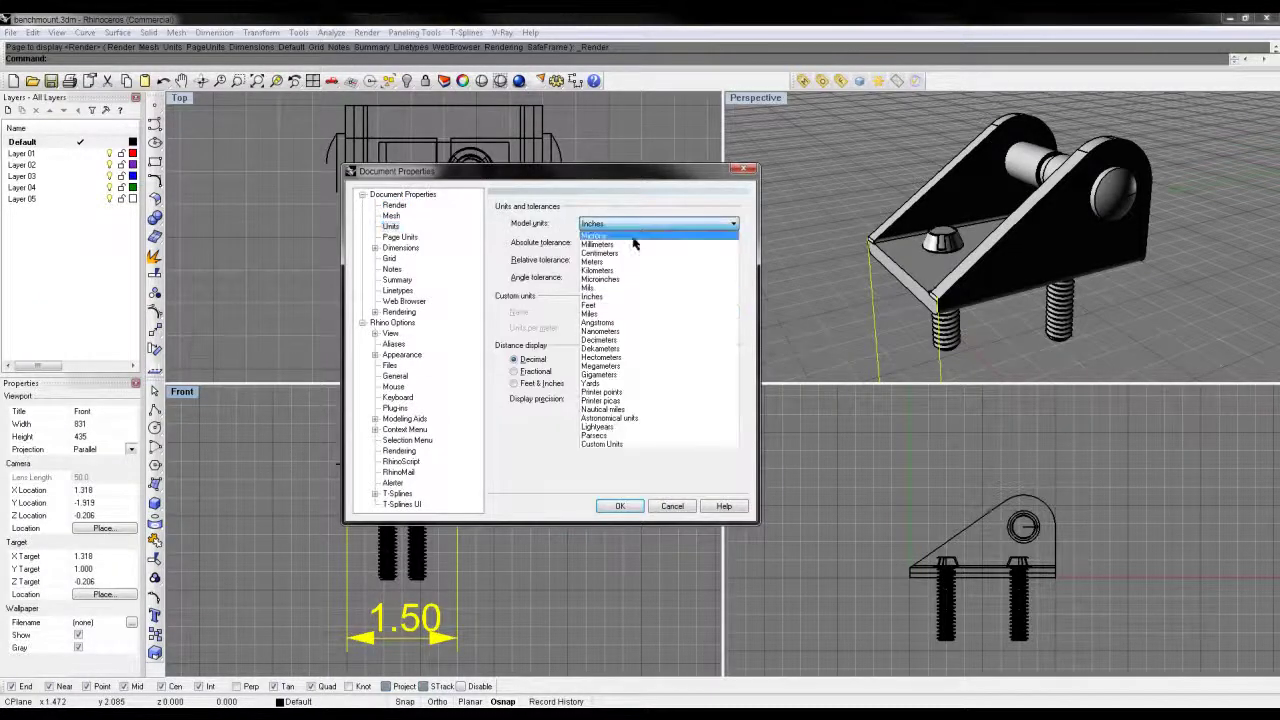
click(612, 248)
click(620, 506)
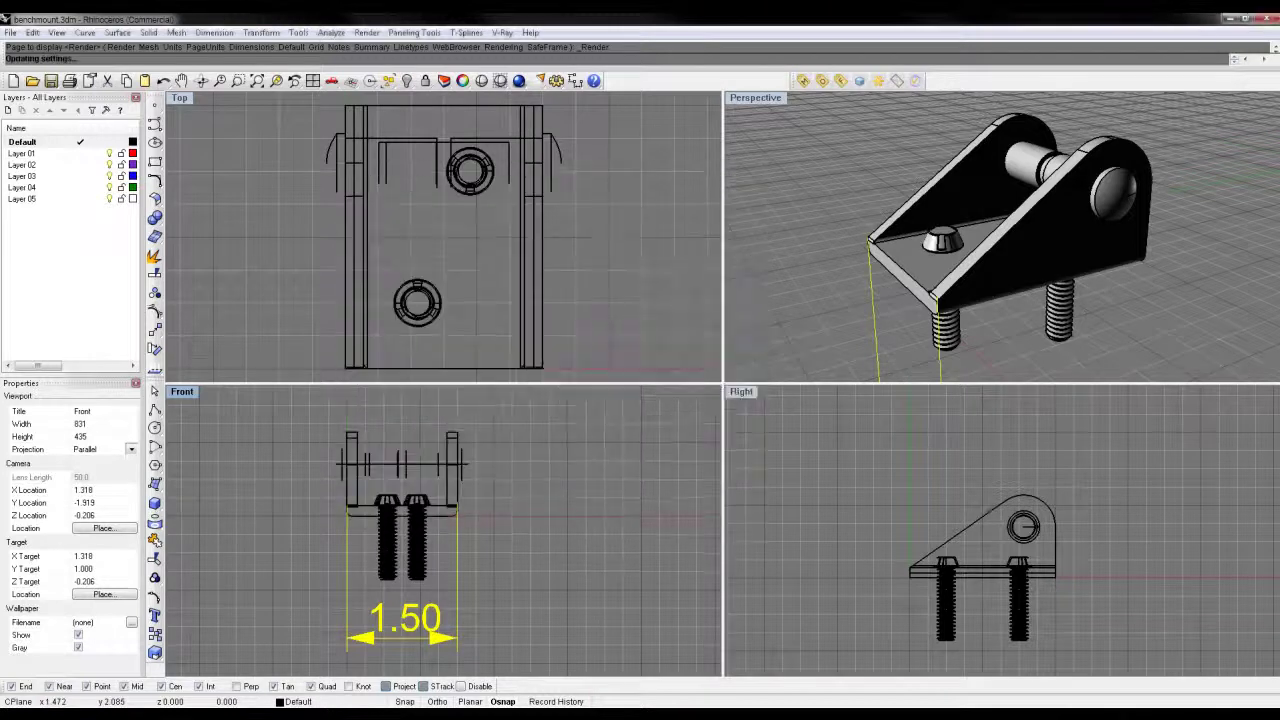
click(590, 396)
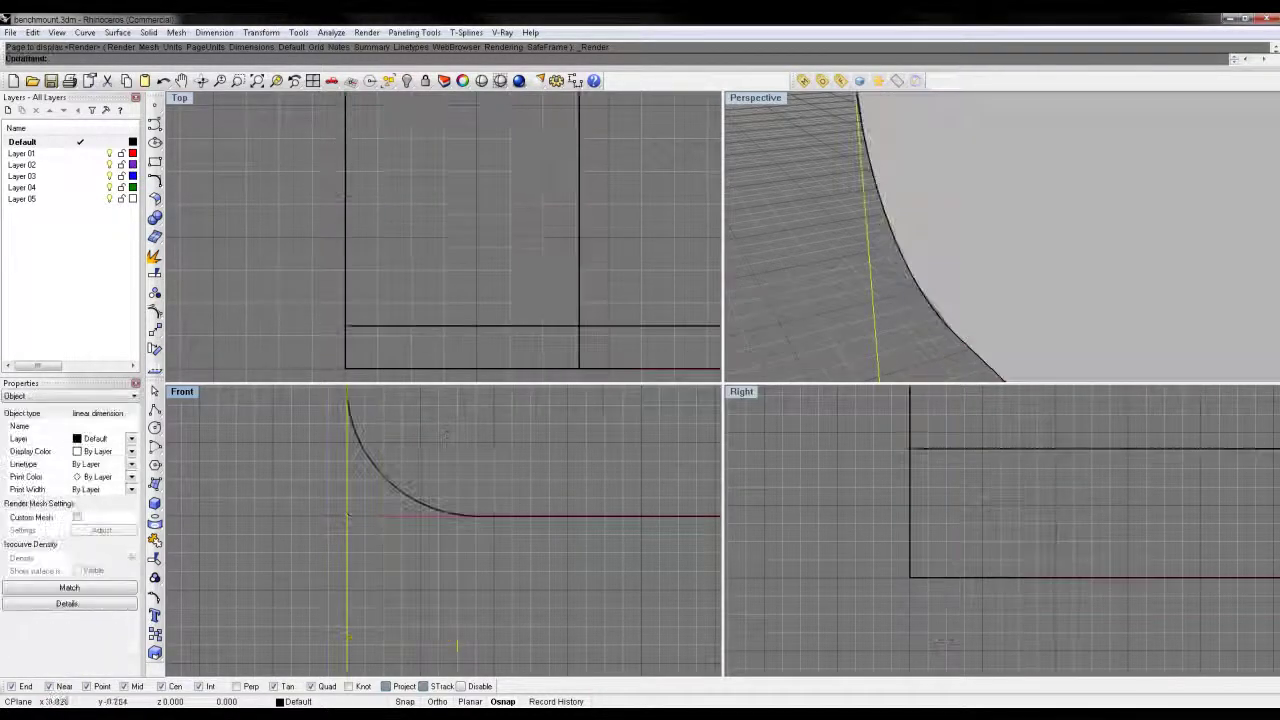
Step: Fit the scaled model in all views and examine the base width dimension's text in the front view
key(ctrl+shift+e)
scroll(494, 310, up, 6)
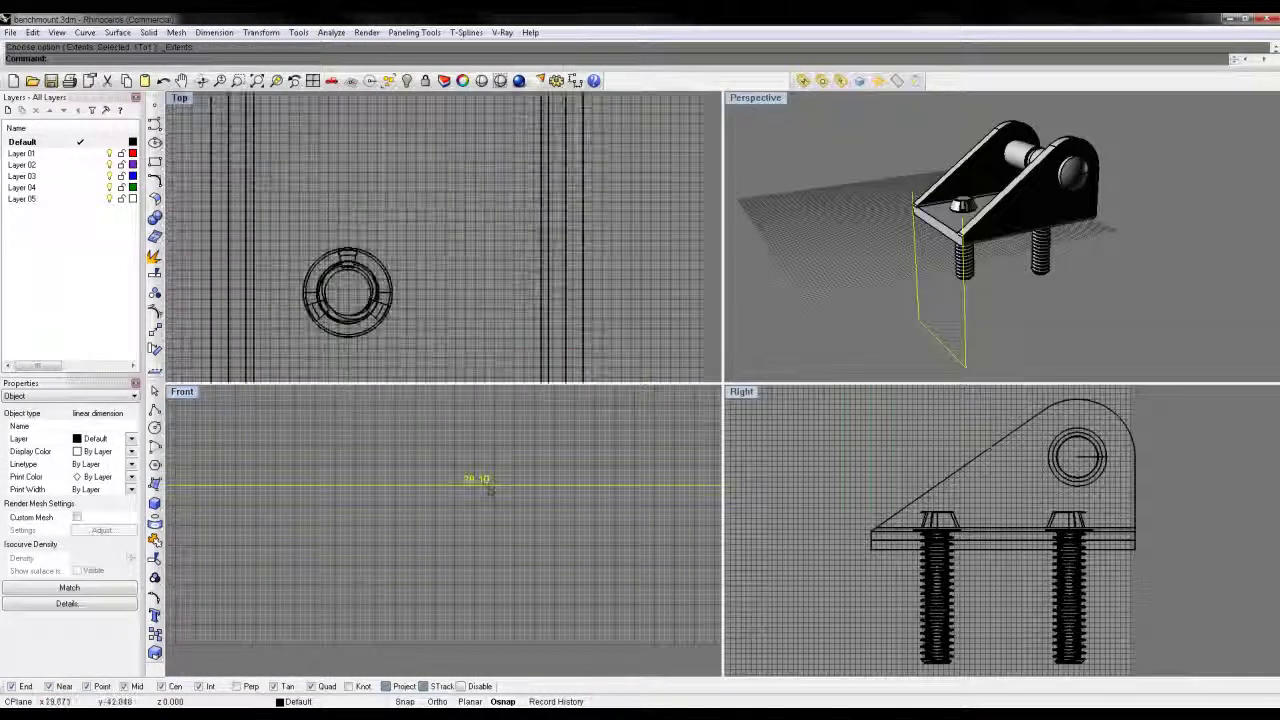
scroll(494, 491, up, 15)
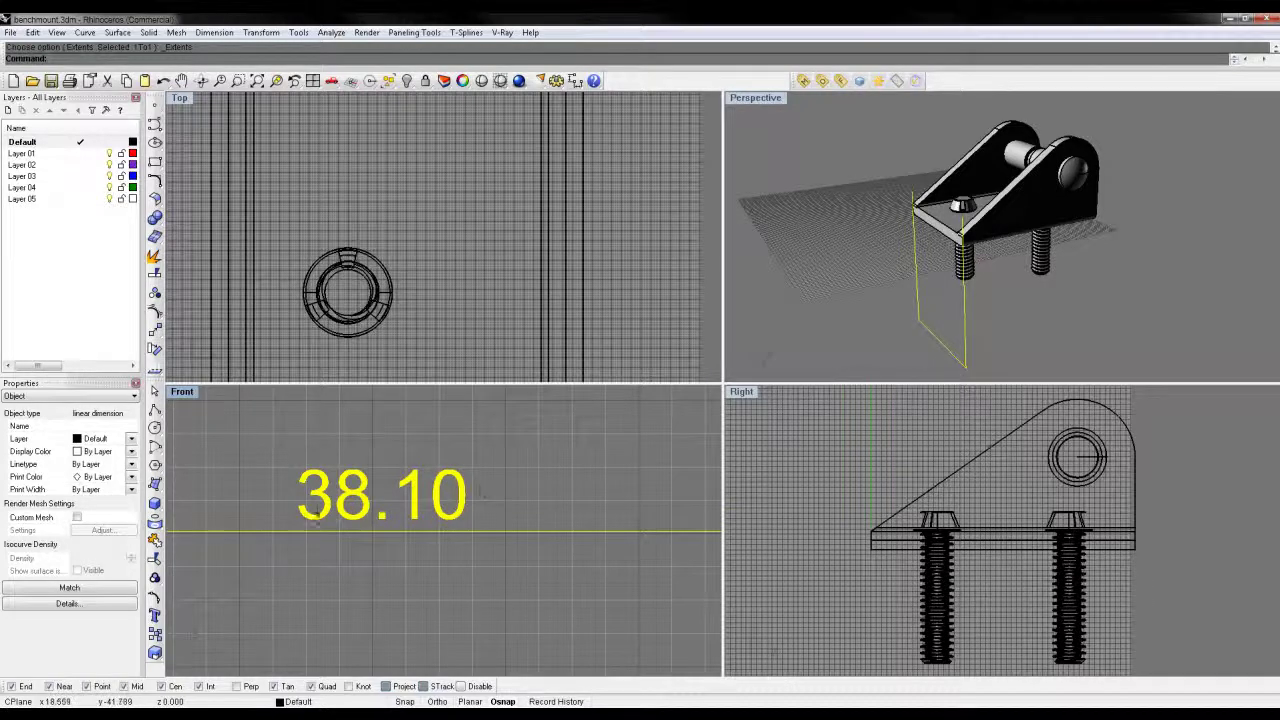
scroll(415, 533, down, 5)
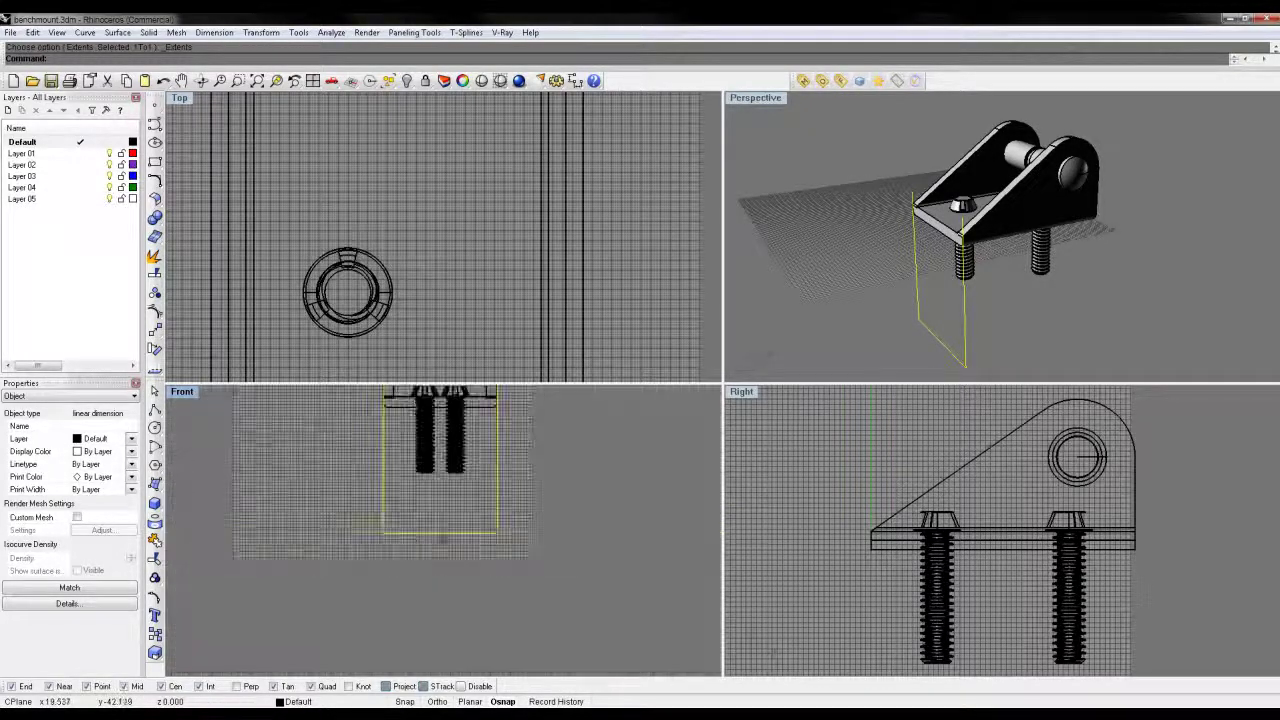
right_drag(443, 549, 456, 519)
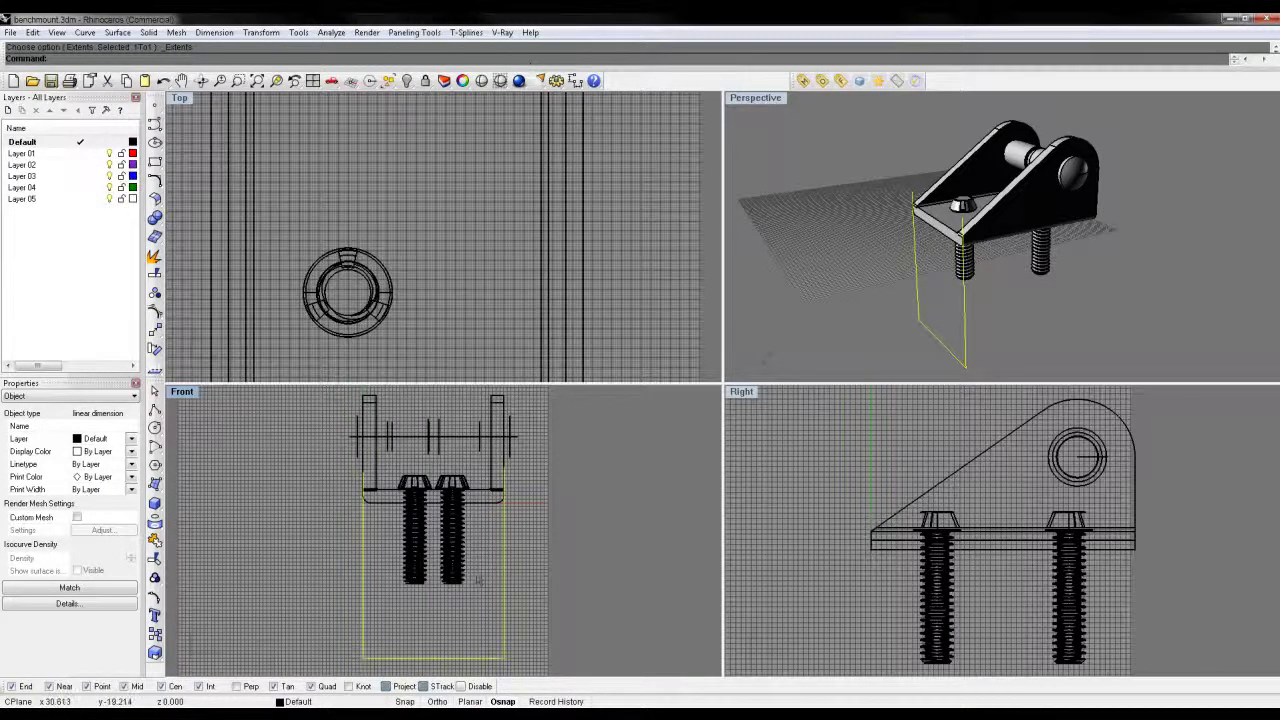
scroll(479, 580, up, 5)
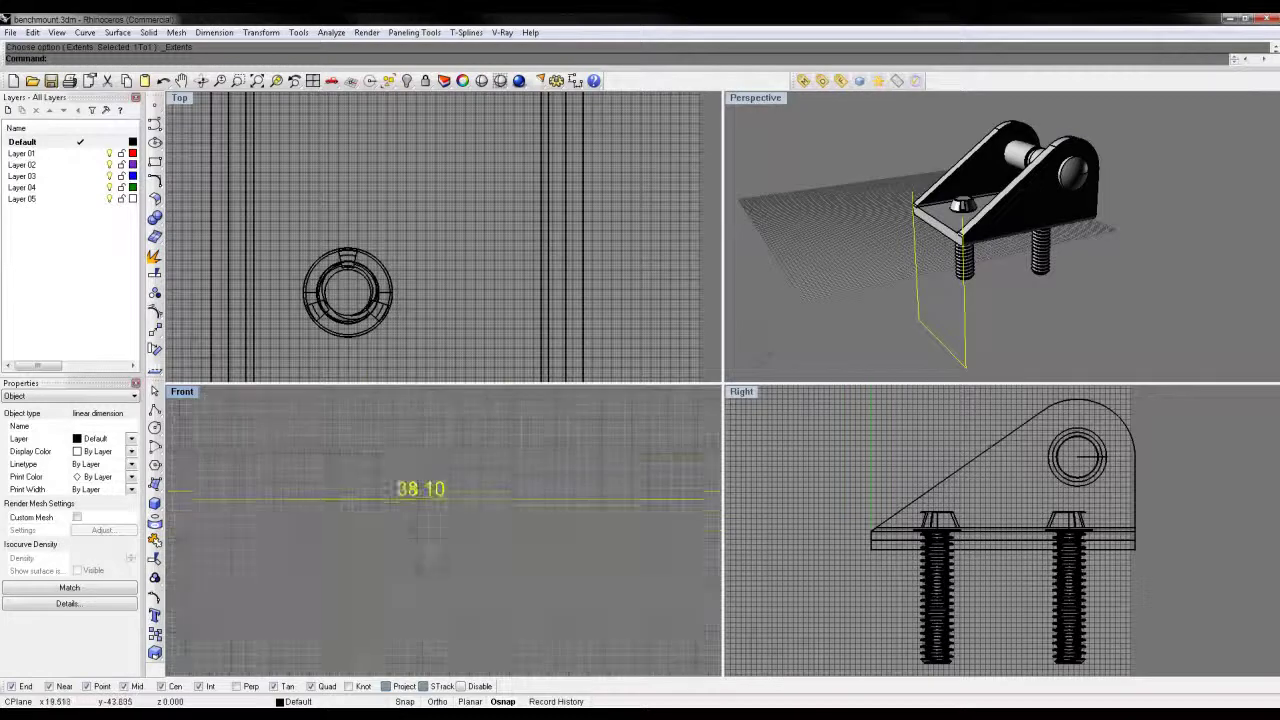
scroll(398, 472, up, 1)
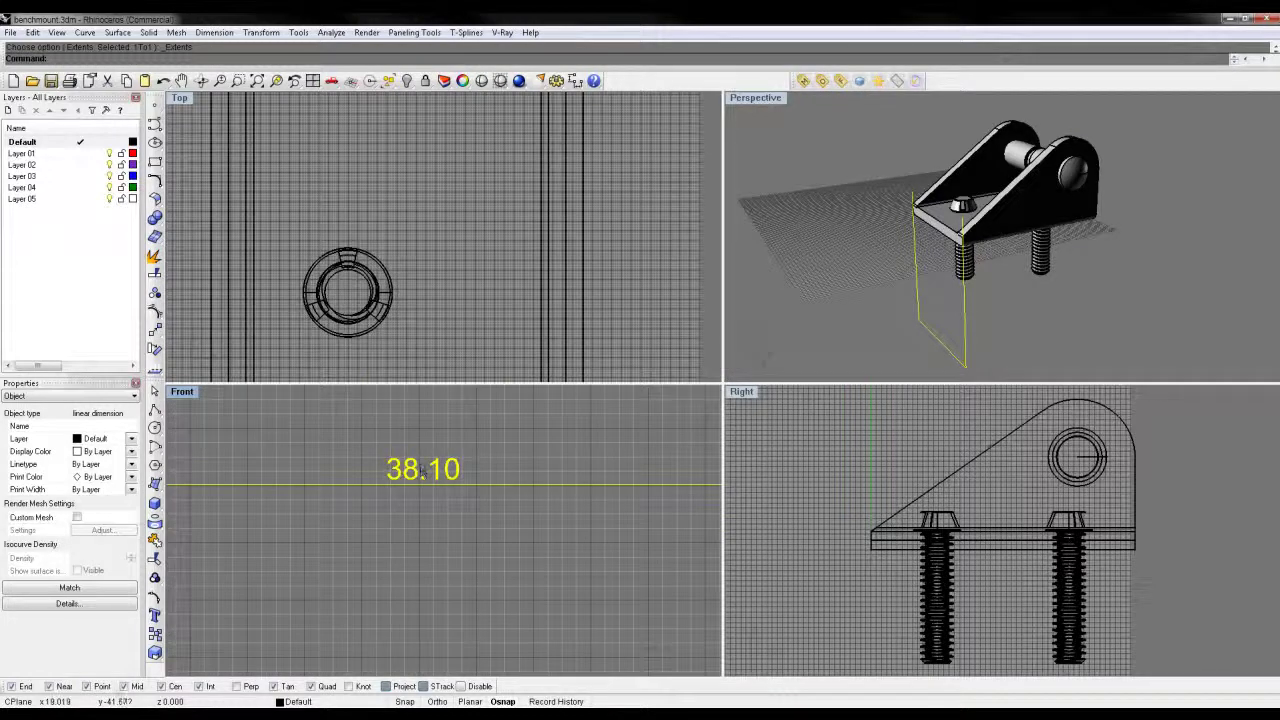
scroll(430, 469, down, 4)
right_drag(440, 454, 447, 496)
scroll(449, 472, up, 7)
scroll(449, 470, up, 4)
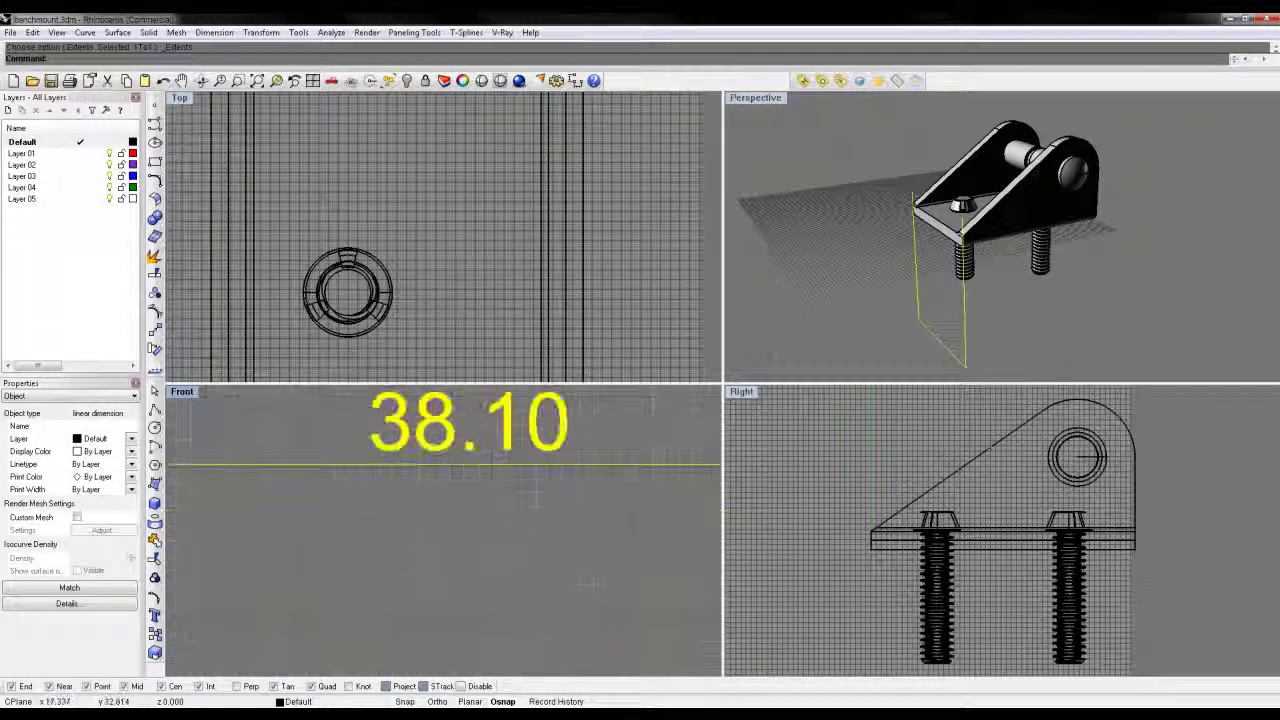
Step: Change the model units back to inches with the model scaled to match, and fit it in all views
right_click(519, 82)
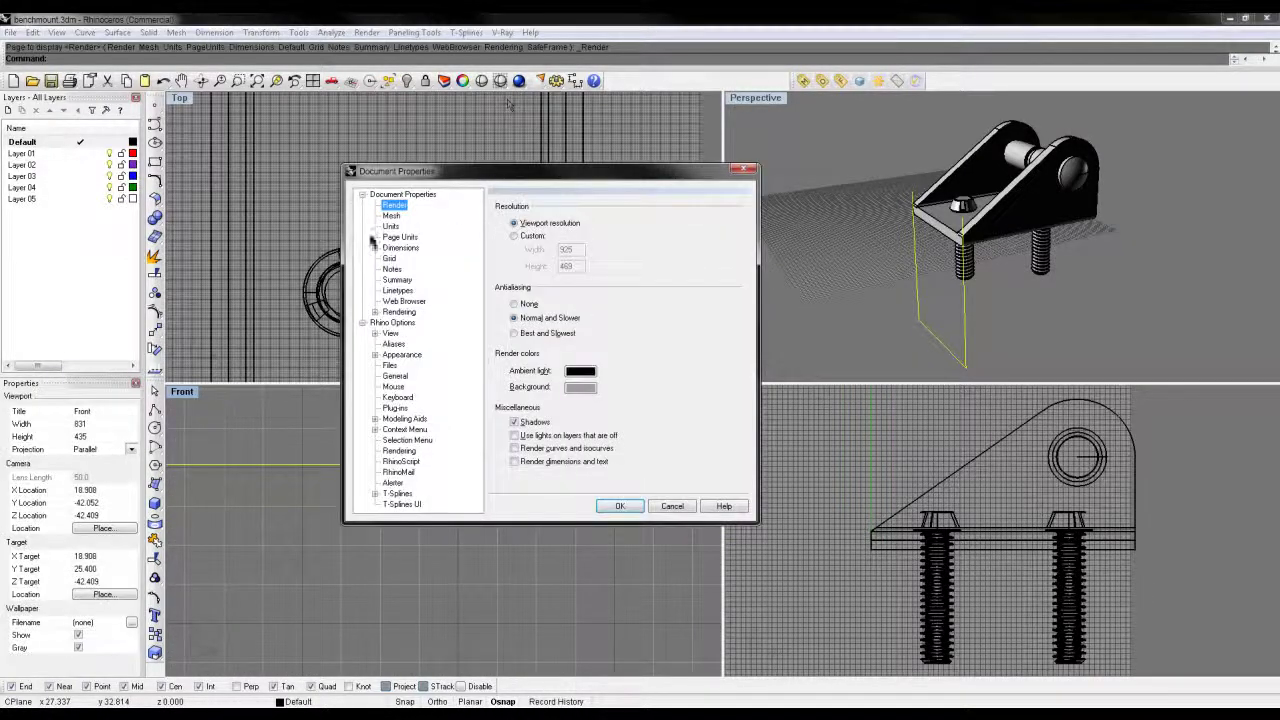
click(390, 226)
click(618, 505)
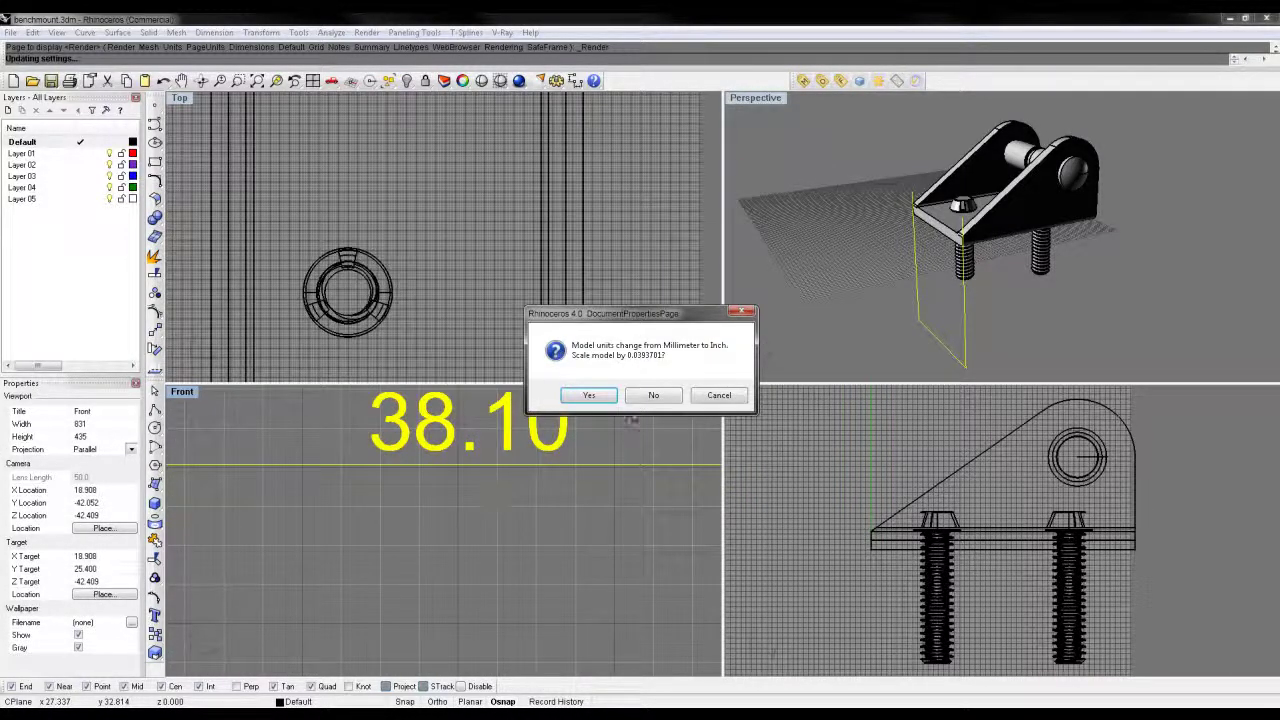
click(588, 395)
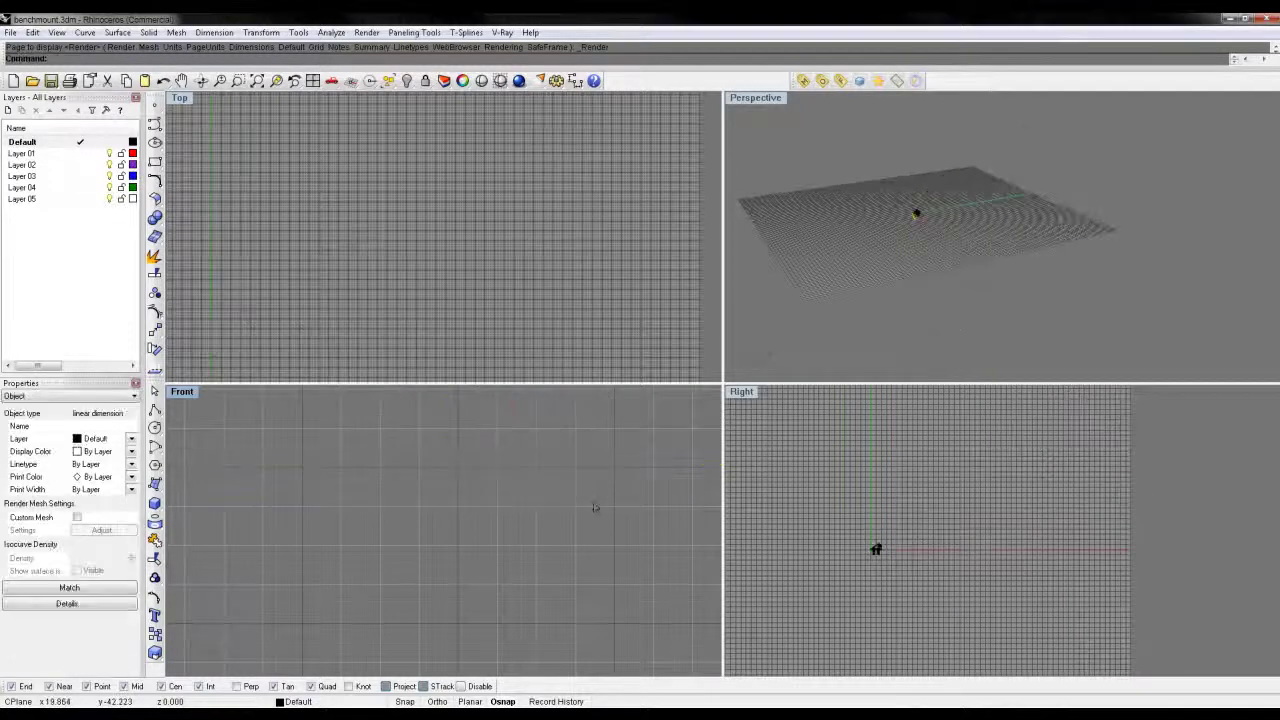
key(ctrl+shift+e)
scroll(520, 480, up, 3)
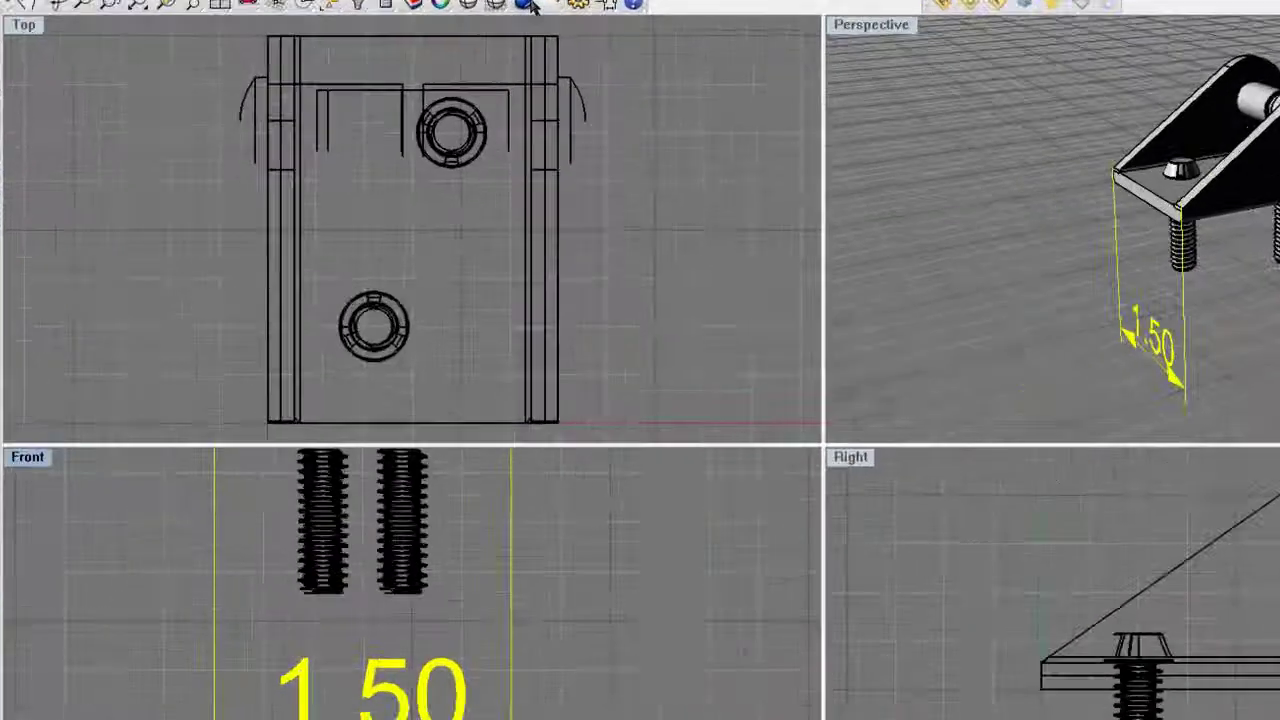
Step: Set the document's global dimension scale to 0.1 and apply it
right_click(522, 81)
click(406, 249)
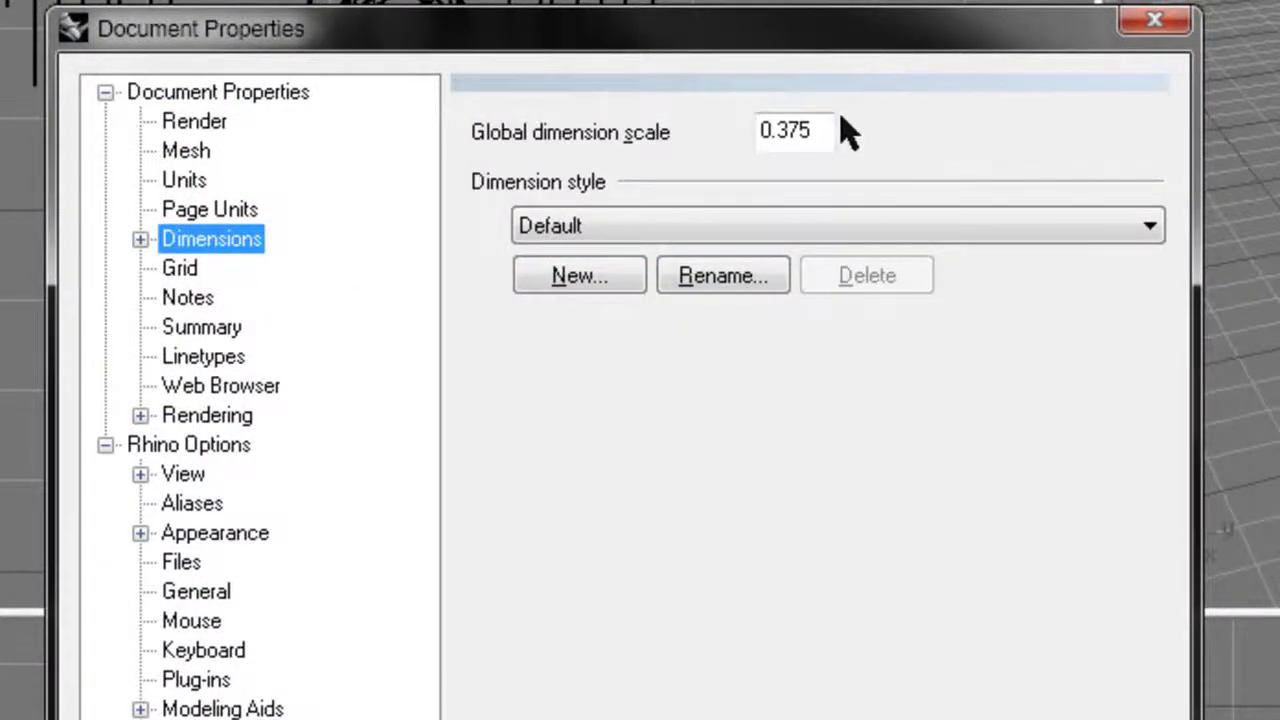
drag(823, 126, 760, 110)
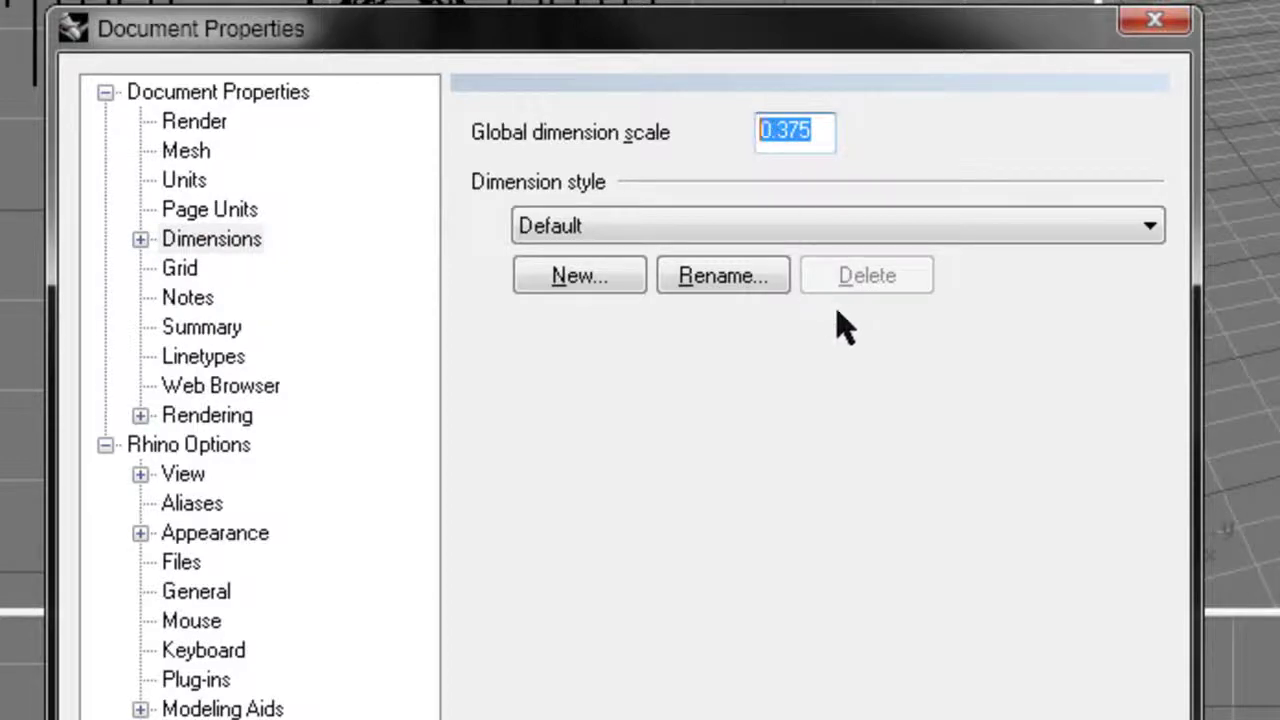
text(.)
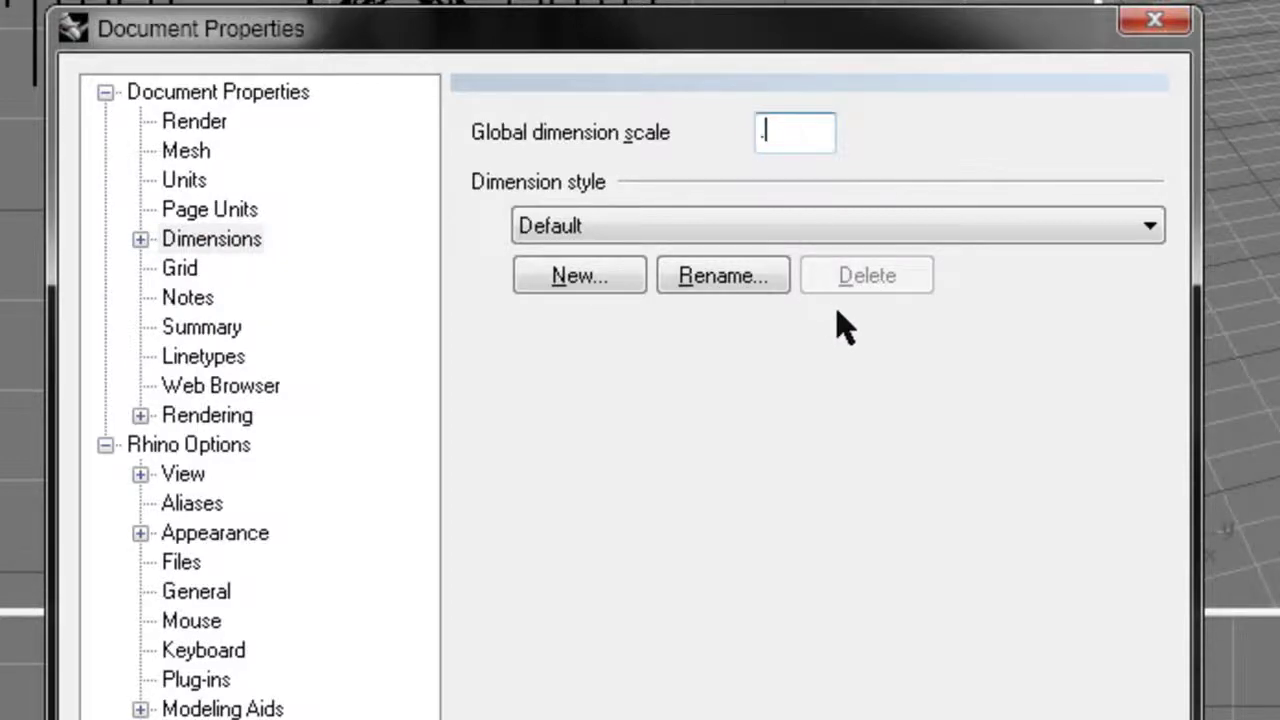
text(1)
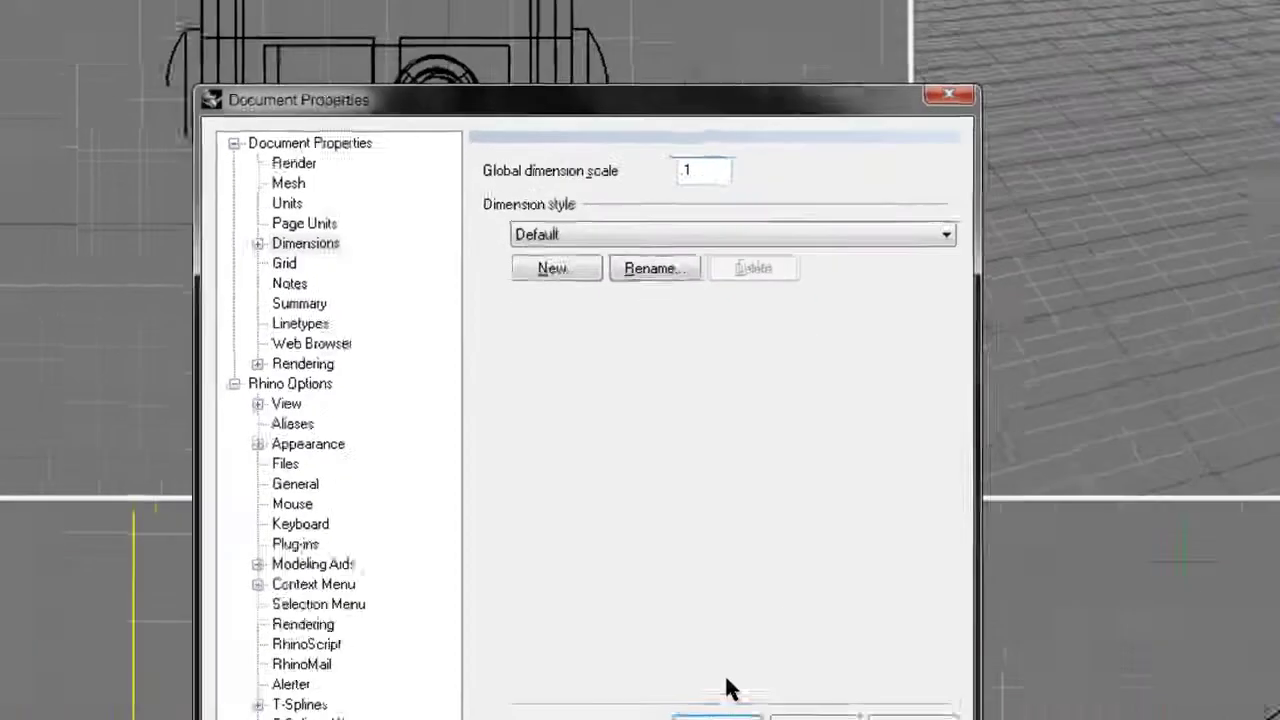
click(706, 696)
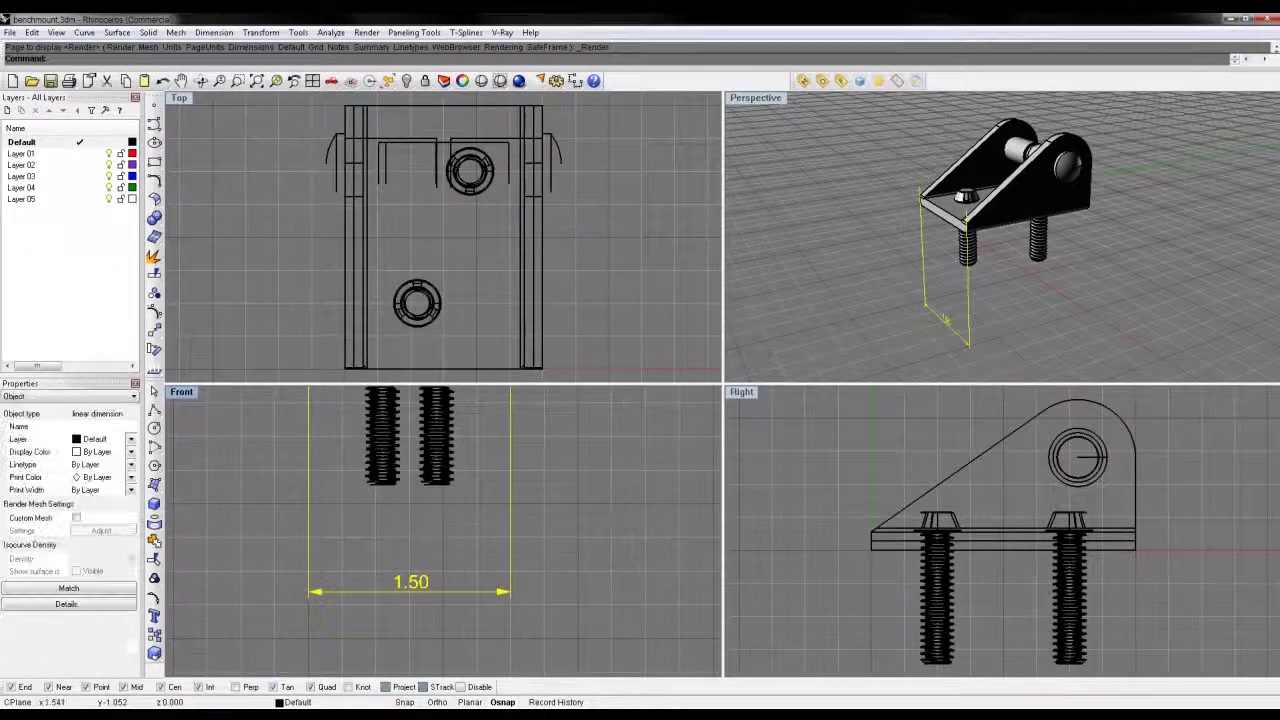
scroll(510, 490, down, 5)
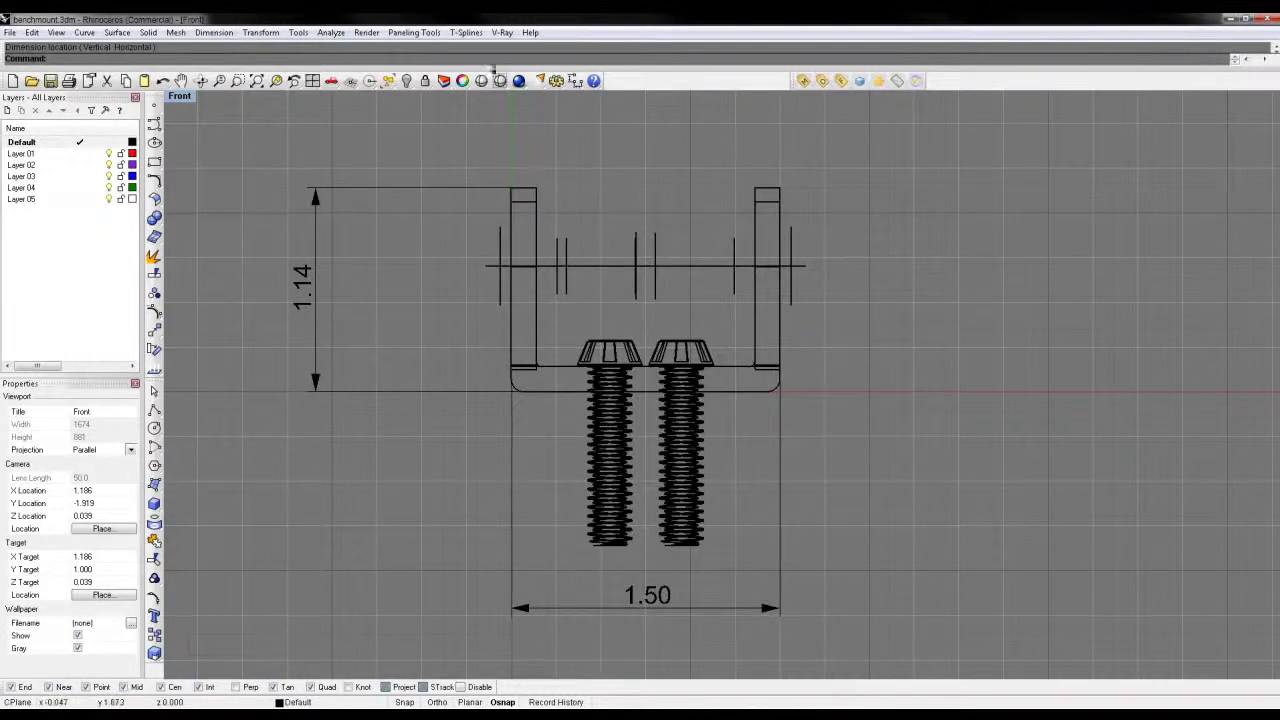
Step: Maximize the Perspective view, orbit around the bench mount to examine its height and width dimensions, and return to the four-view layout
double_click(182, 97)
click(765, 100)
double_click(760, 98)
mouse_move(636, 264)
right_down()
mouse_move(720, 262)
mouse_move(687, 272)
mouse_move(618, 248)
right_up()
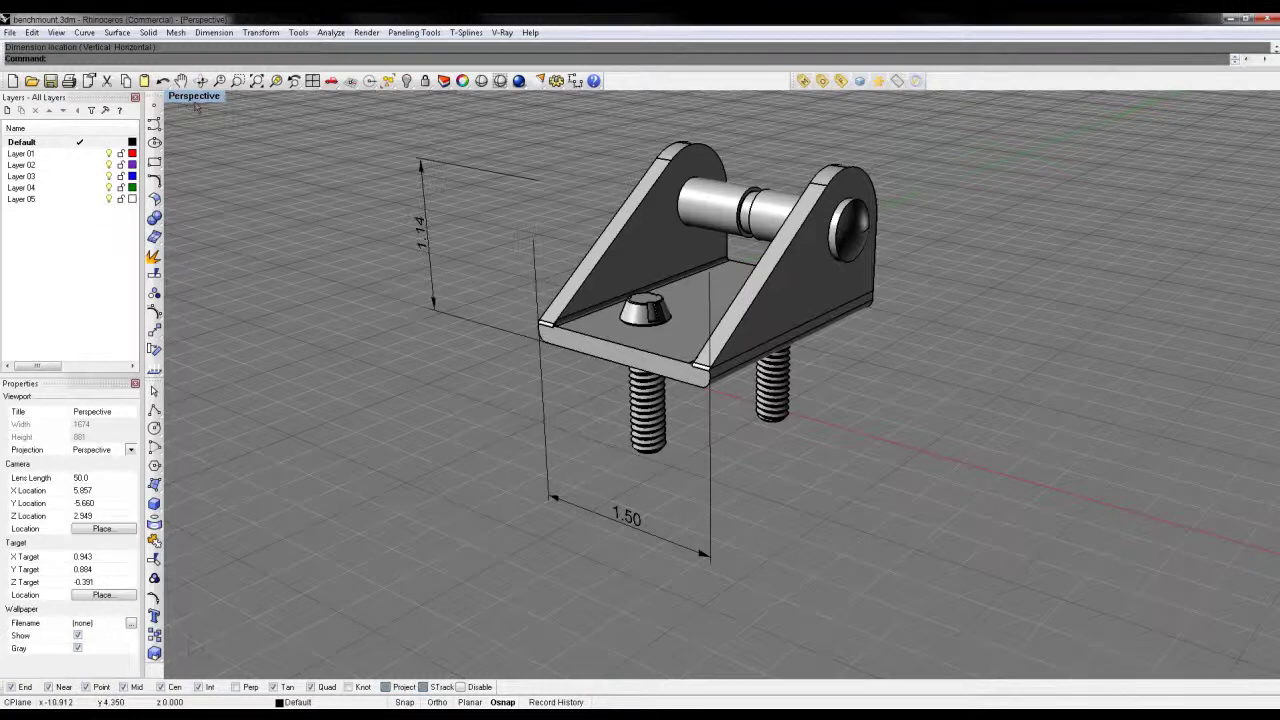
scroll(682, 283, up, 3)
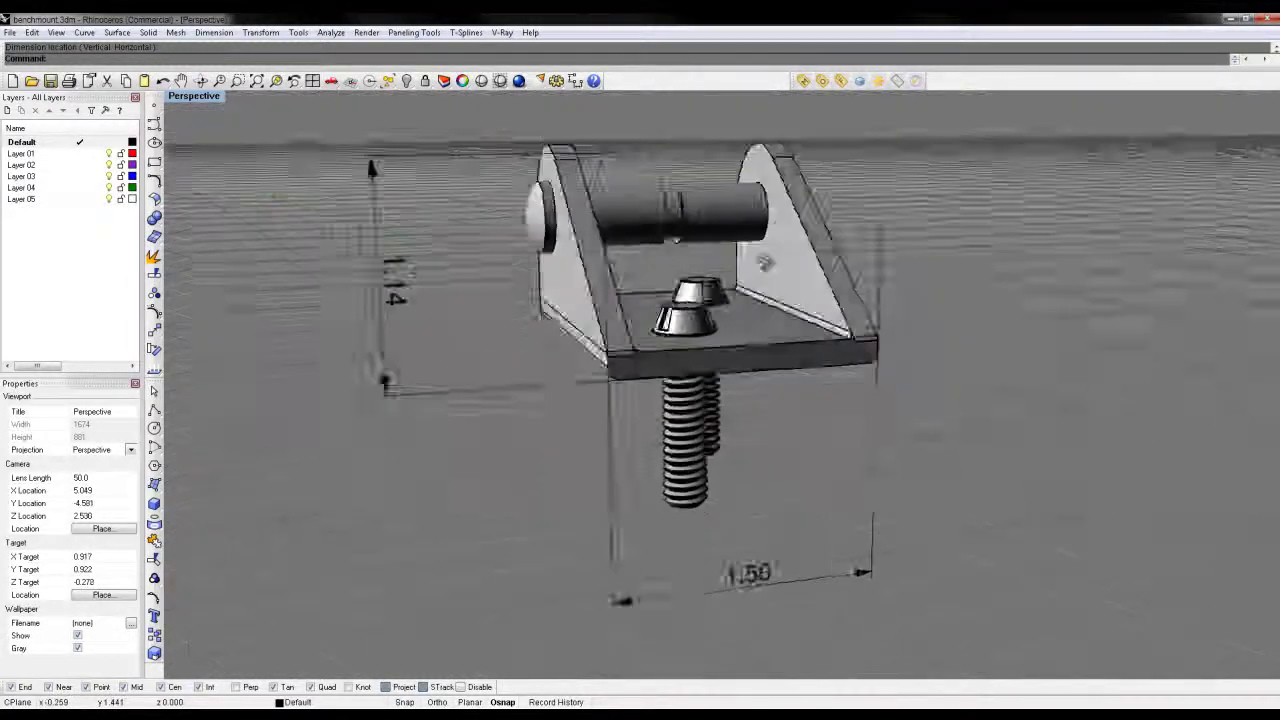
right_drag(789, 251, 742, 305)
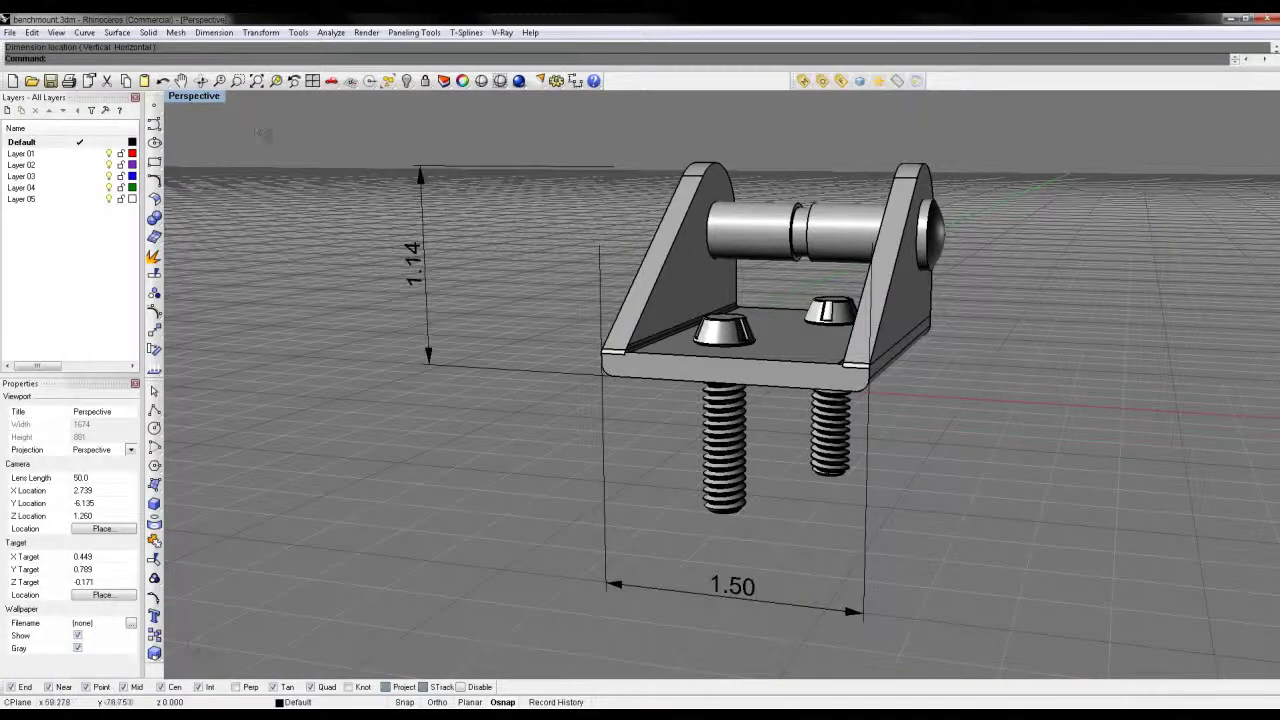
double_click(215, 98)
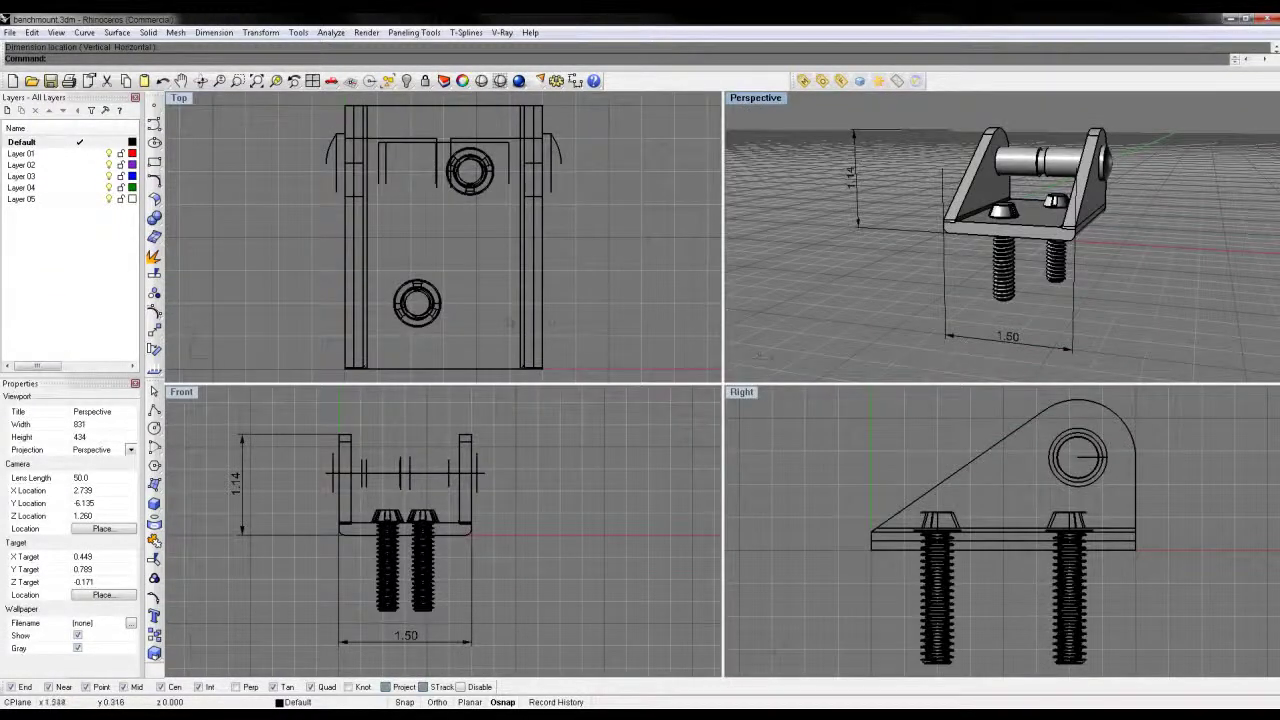
Step: Add an aligned dimension diagonally across the base plate in the Top view, from the right edge to the lower-left corner
click(575, 82)
click(650, 100)
click(342, 299)
click(543, 197)
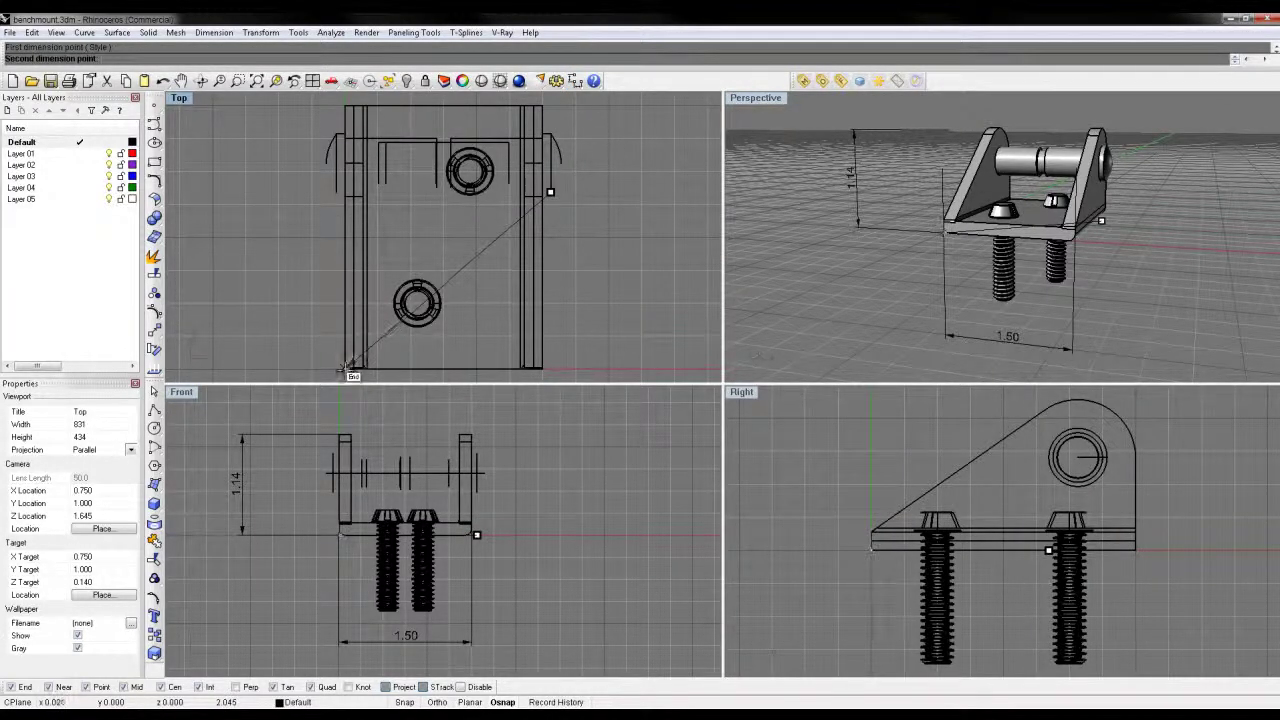
click(346, 368)
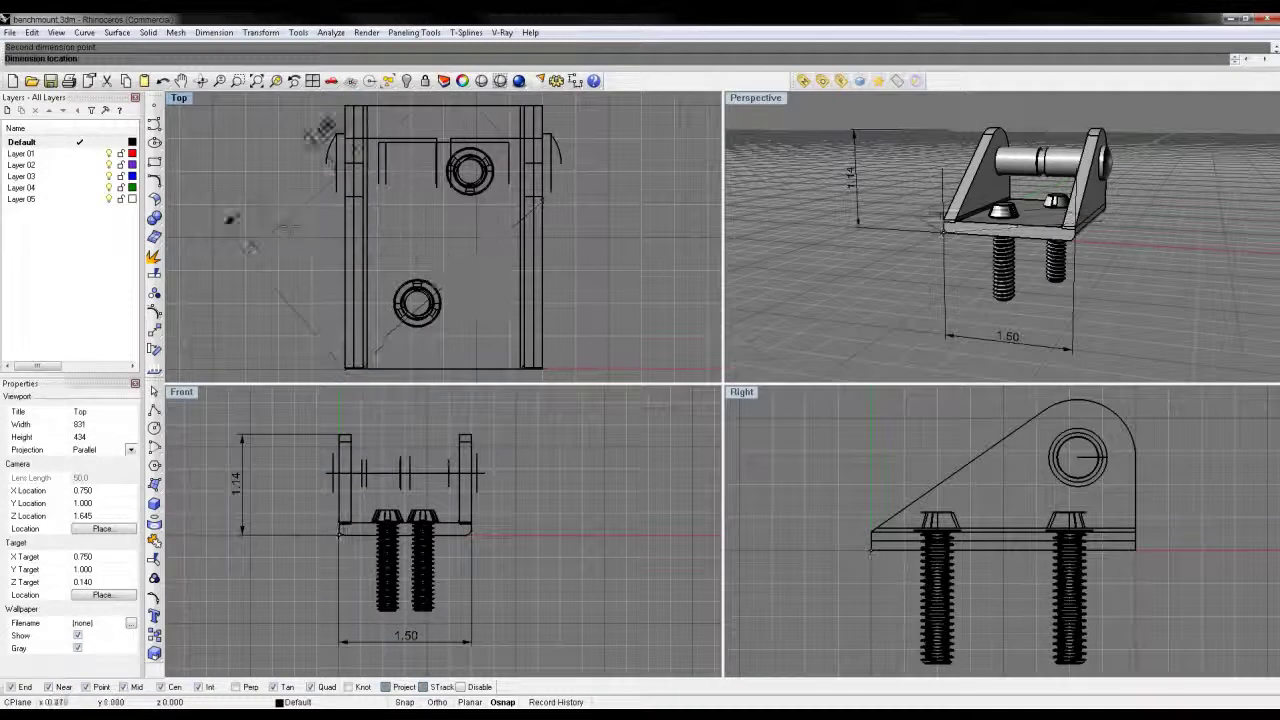
click(348, 172)
Step: Delete the diagonal dimension from the Top view
right_drag(346, 174, 398, 242)
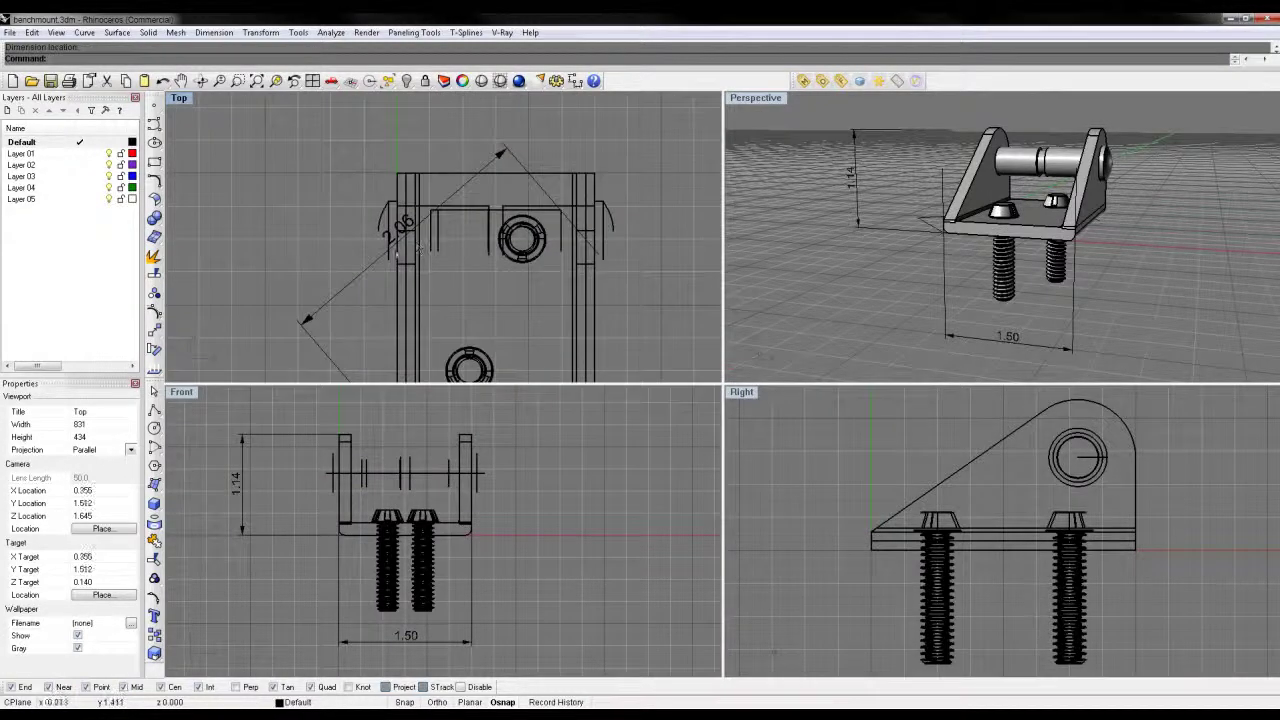
click(419, 249)
click(457, 292)
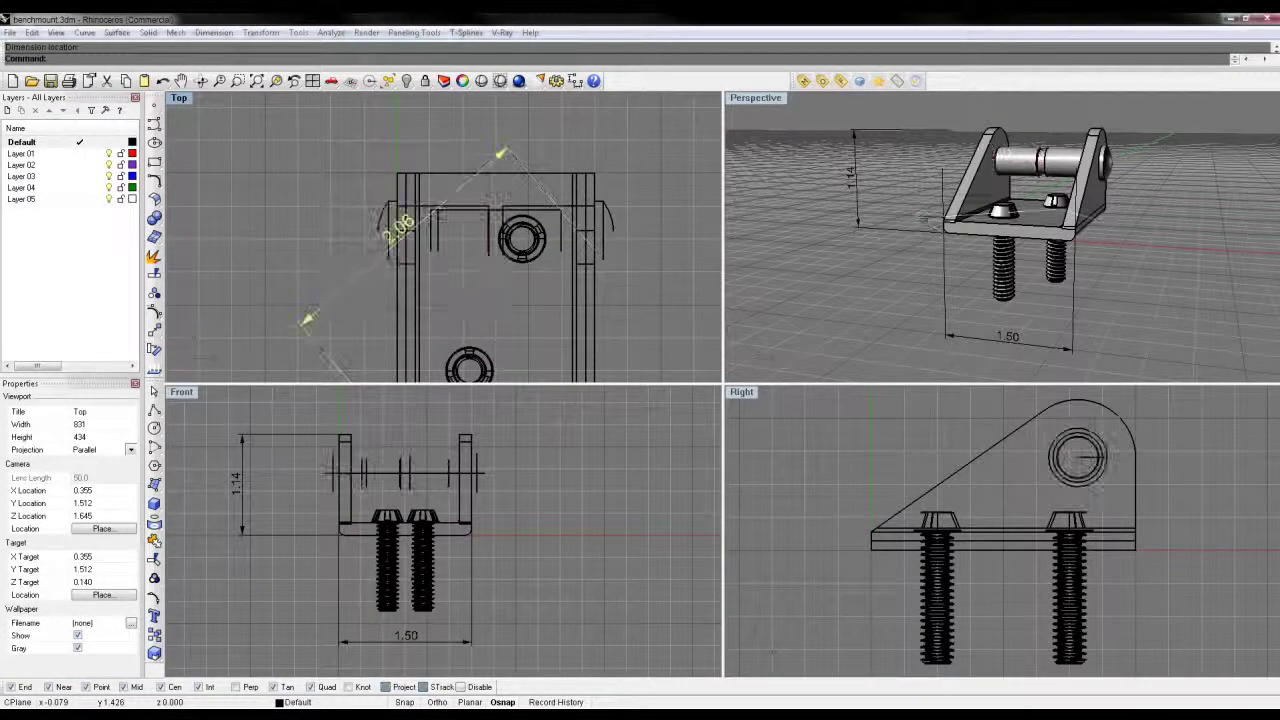
right_drag(535, 305, 510, 231)
scroll(547, 236, down, 1)
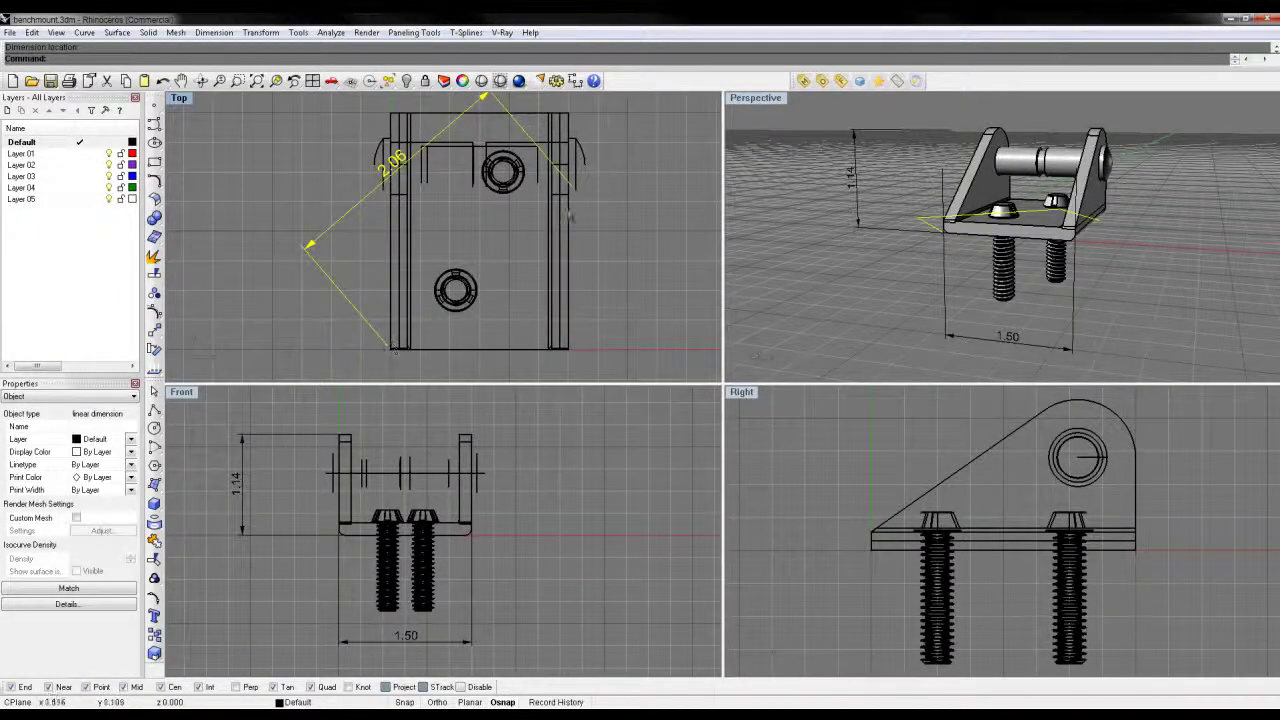
mouse_move(1068, 266)
right_down()
mouse_move(1045, 250)
mouse_move(1060, 210)
mouse_move(1088, 240)
mouse_move(1200, 190)
mouse_move(1080, 264)
mouse_move(1241, 168)
mouse_move(1085, 240)
mouse_move(1062, 265)
right_up()
key(Escape)
key(Delete)
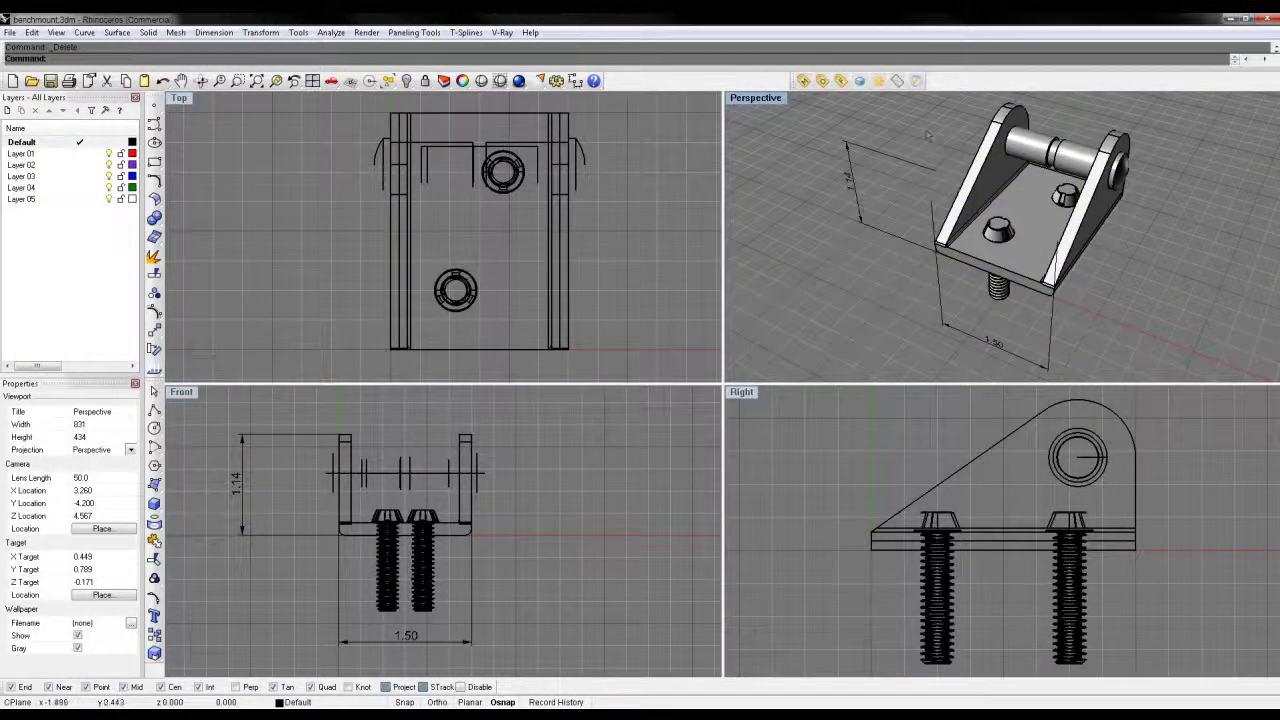
Step: Add linear dimensions in the Front view for the bracket's overall height on its right side and the right side plate's thickness
right_drag(928, 135, 925, 190)
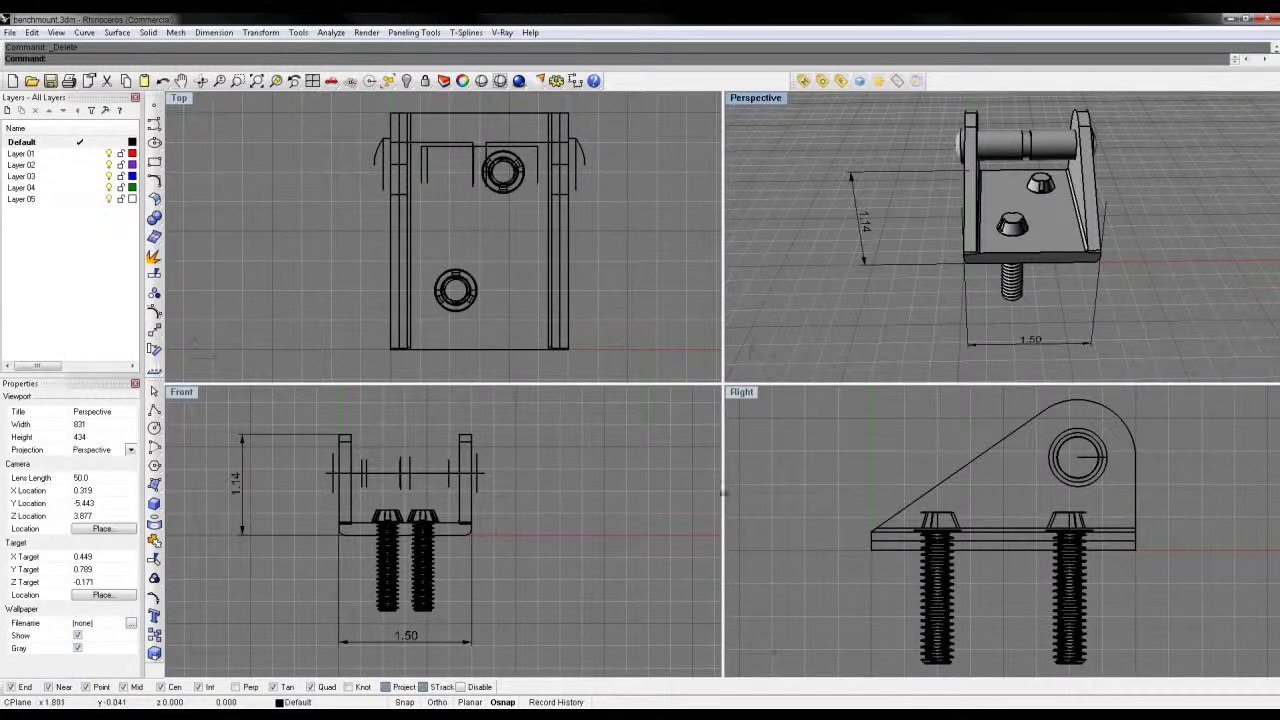
right_drag(1018, 480, 944, 507)
click(576, 82)
drag(619, 86, 286, 254)
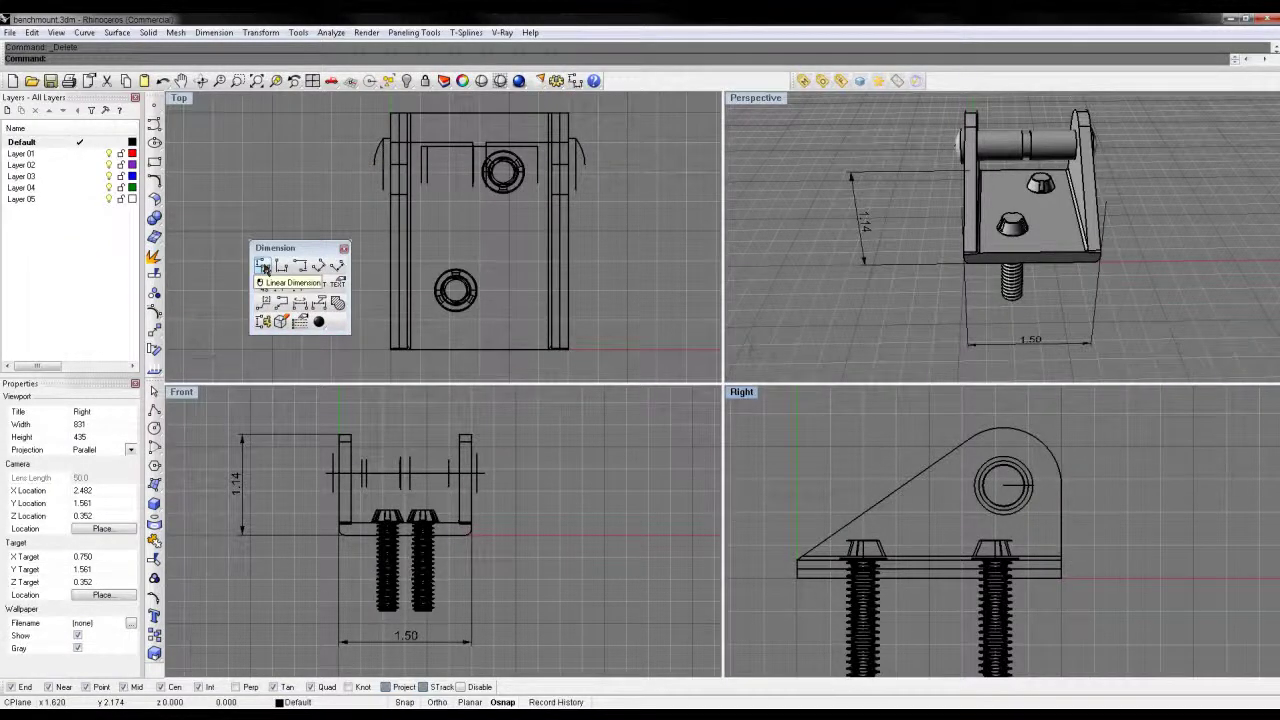
click(263, 266)
click(355, 535)
click(345, 437)
click(598, 485)
click(471, 441)
click(466, 405)
right_click(466, 405)
click(466, 434)
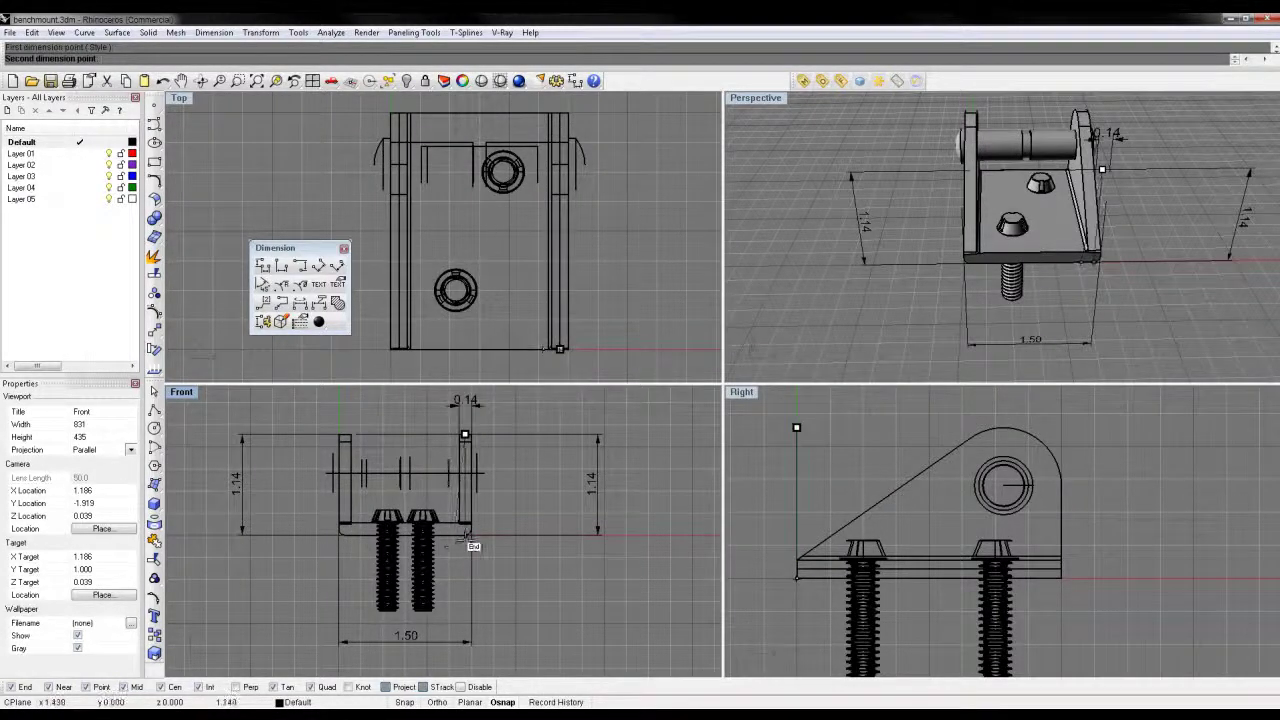
click(470, 535)
key(Escape)
right_click(401, 473)
right_drag(364, 487, 368, 541)
click(365, 514)
click(367, 540)
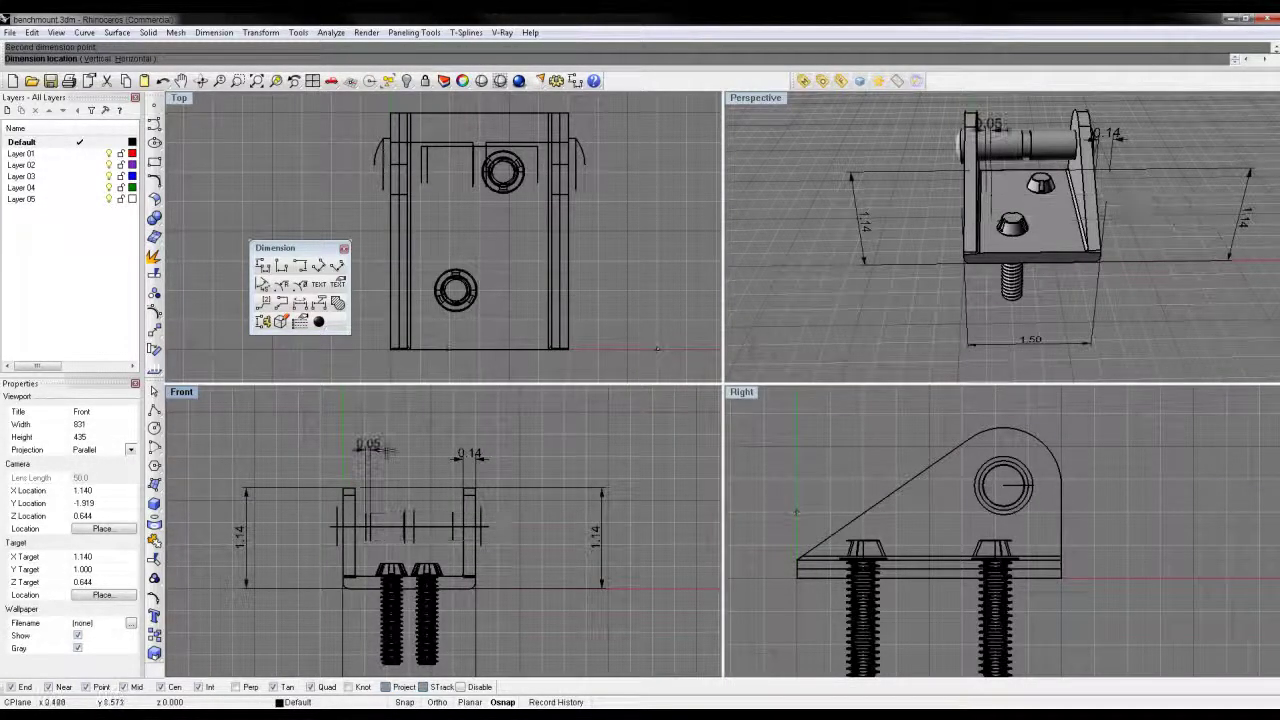
key(Escape)
key(Return)
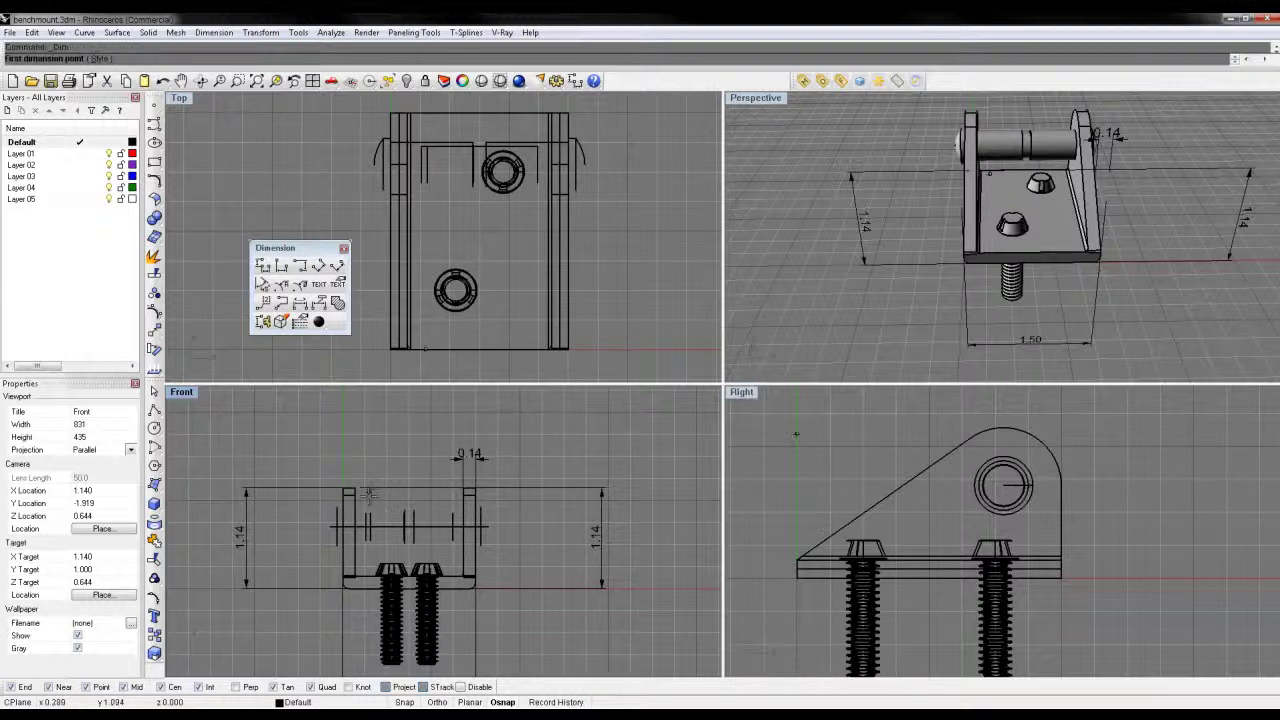
click(355, 488)
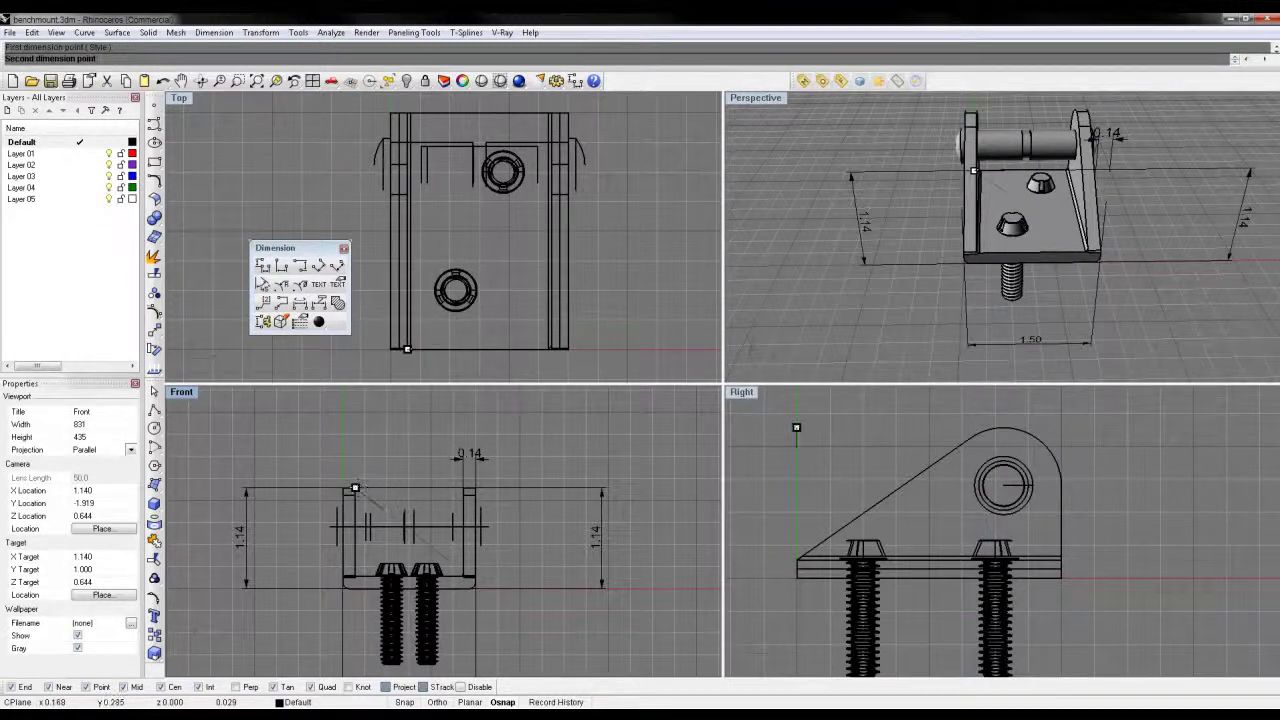
click(462, 576)
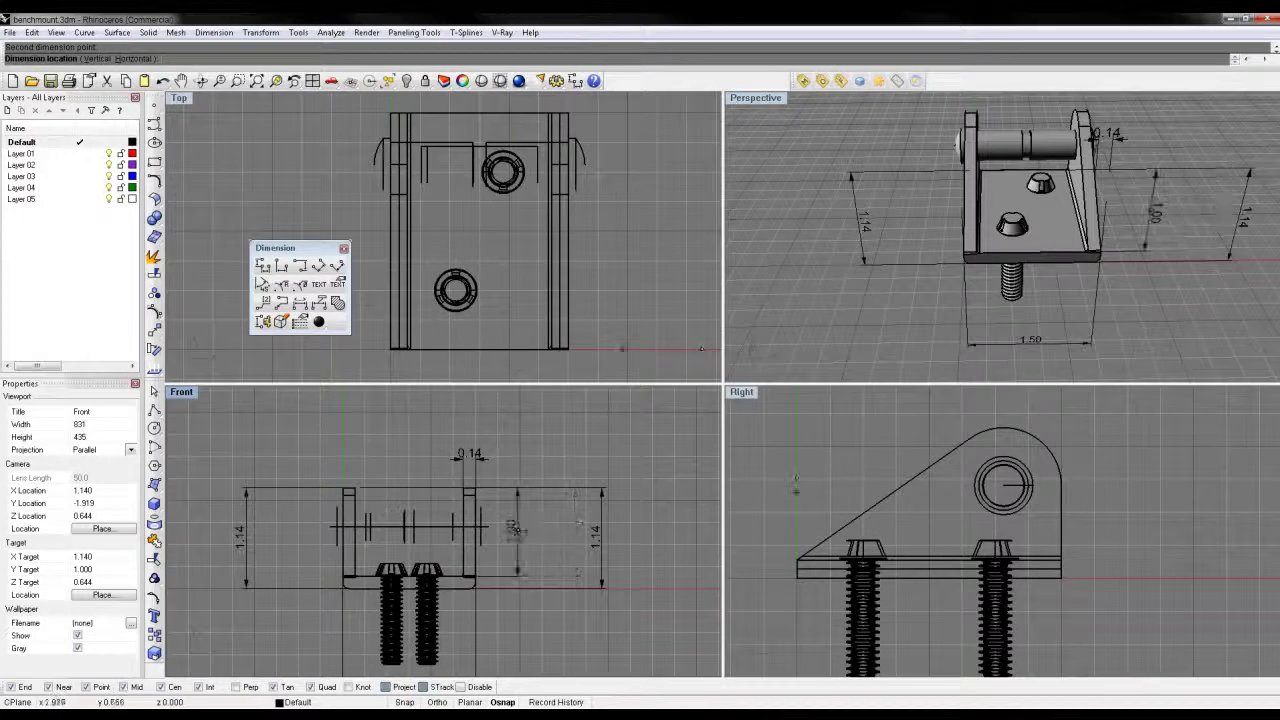
key(Escape)
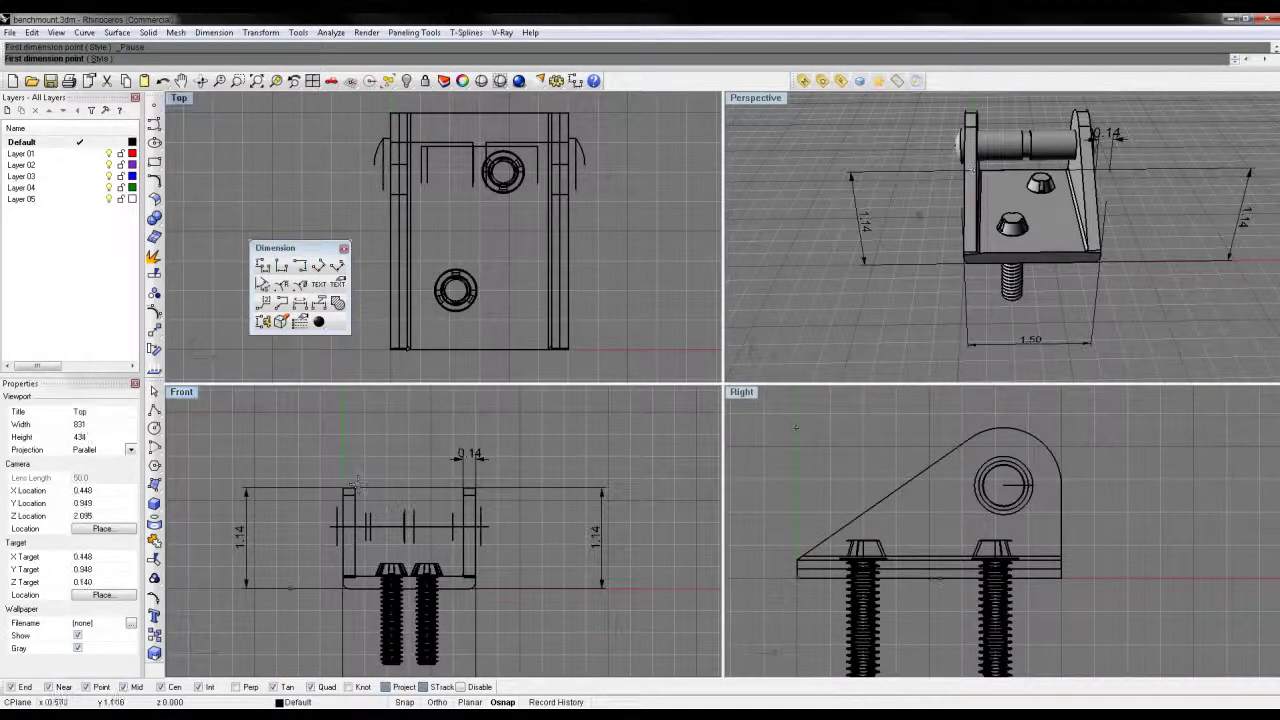
Step: Add a horizontal dimension for the left side plate's thickness above its upper end in the Front view
click(283, 266)
click(343, 488)
click(355, 488)
click(359, 428)
Step: Add a vertical dimension in the Front view for the left side plate's inner height, placed between the plate and the overall height dimension
click(300, 266)
click(355, 488)
click(355, 577)
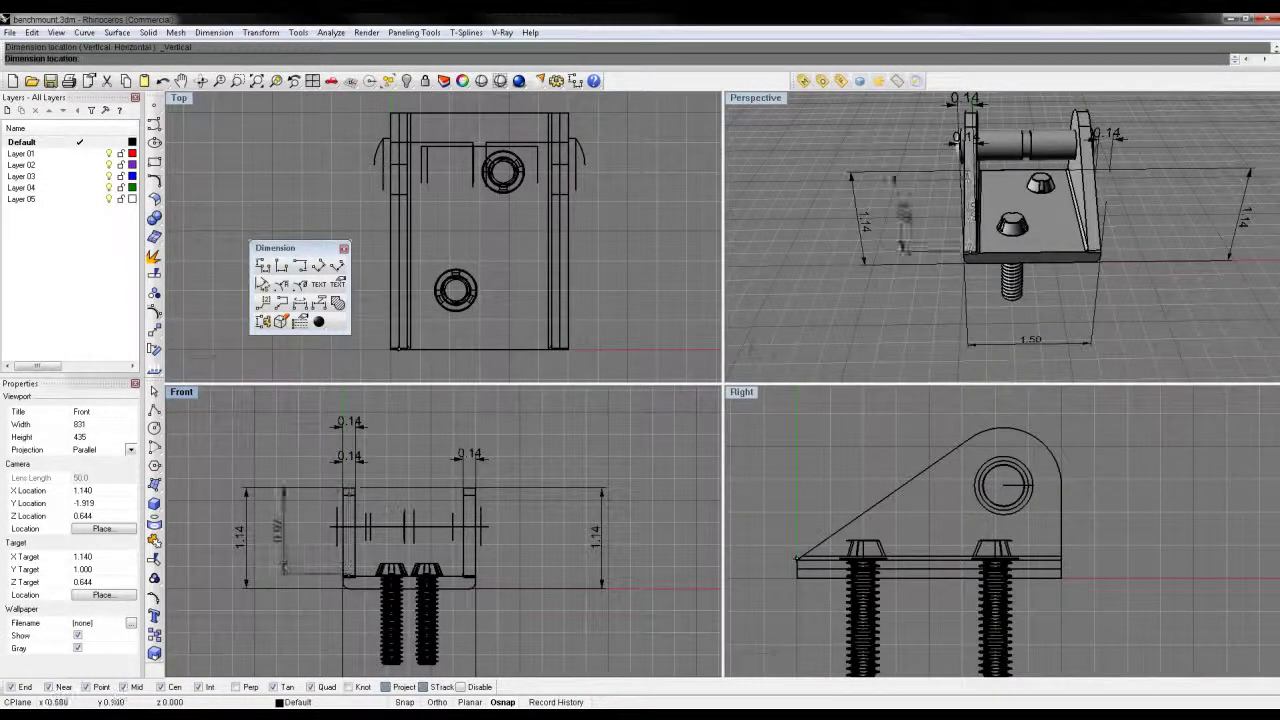
click(290, 560)
click(318, 266)
click(355, 488)
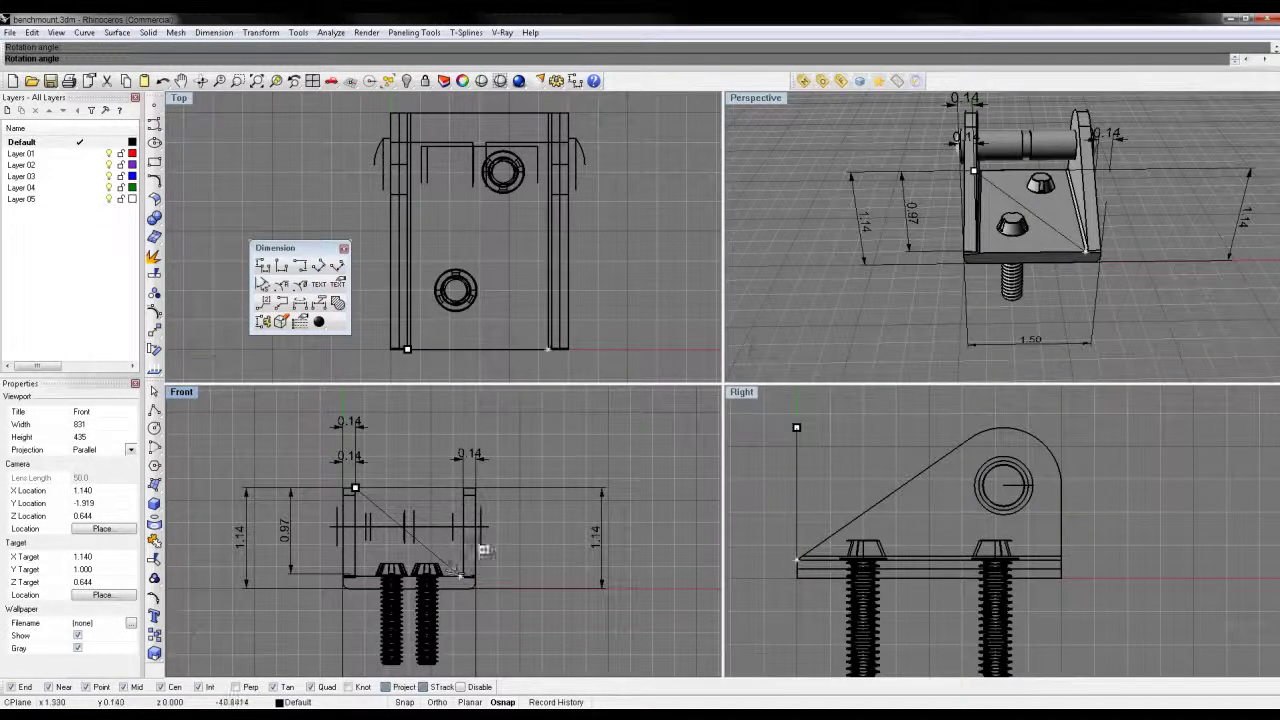
key(Escape)
Step: Add an aligned dimension along the side plate's sloped edge in the Right view
right_drag(886, 457, 922, 491)
click(940, 517)
right_click(944, 514)
click(1000, 472)
click(838, 589)
click(1005, 482)
click(905, 470)
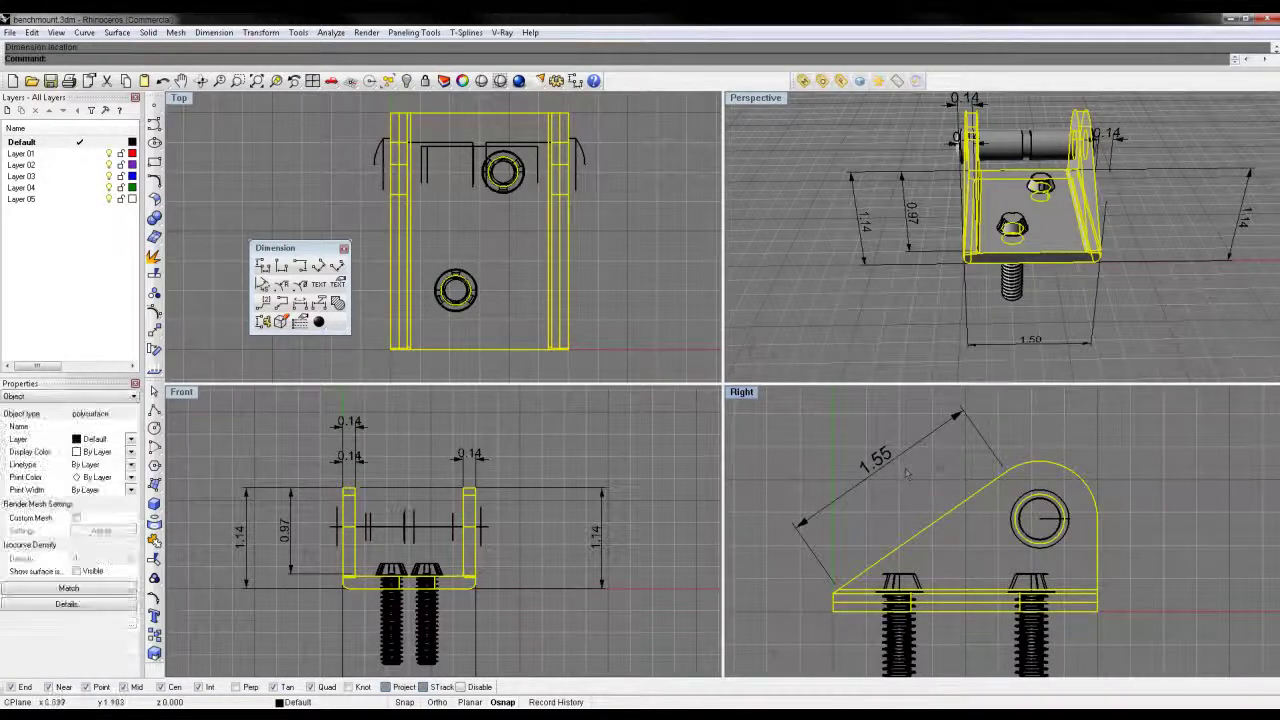
Step: Add an angle dimension between the side plate's sloped edge and the base in the Right view
right_drag(965, 499, 958, 510)
scroll(957, 509, down, 1)
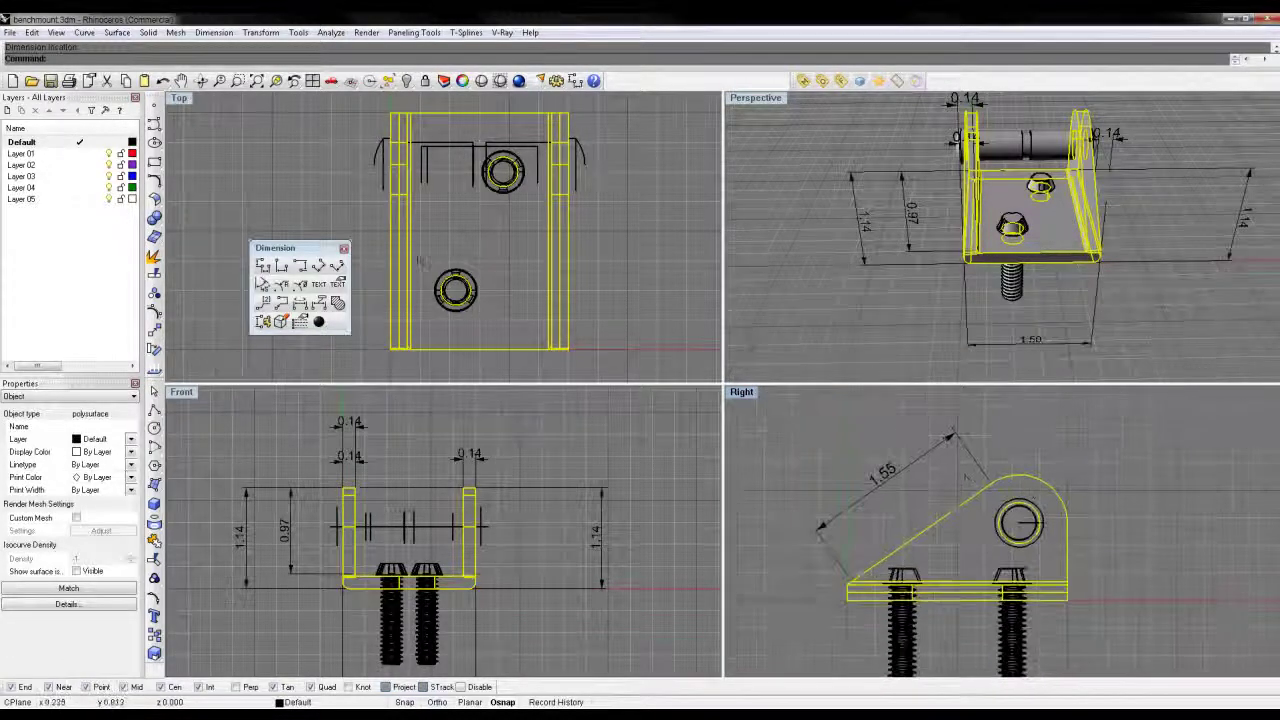
click(266, 287)
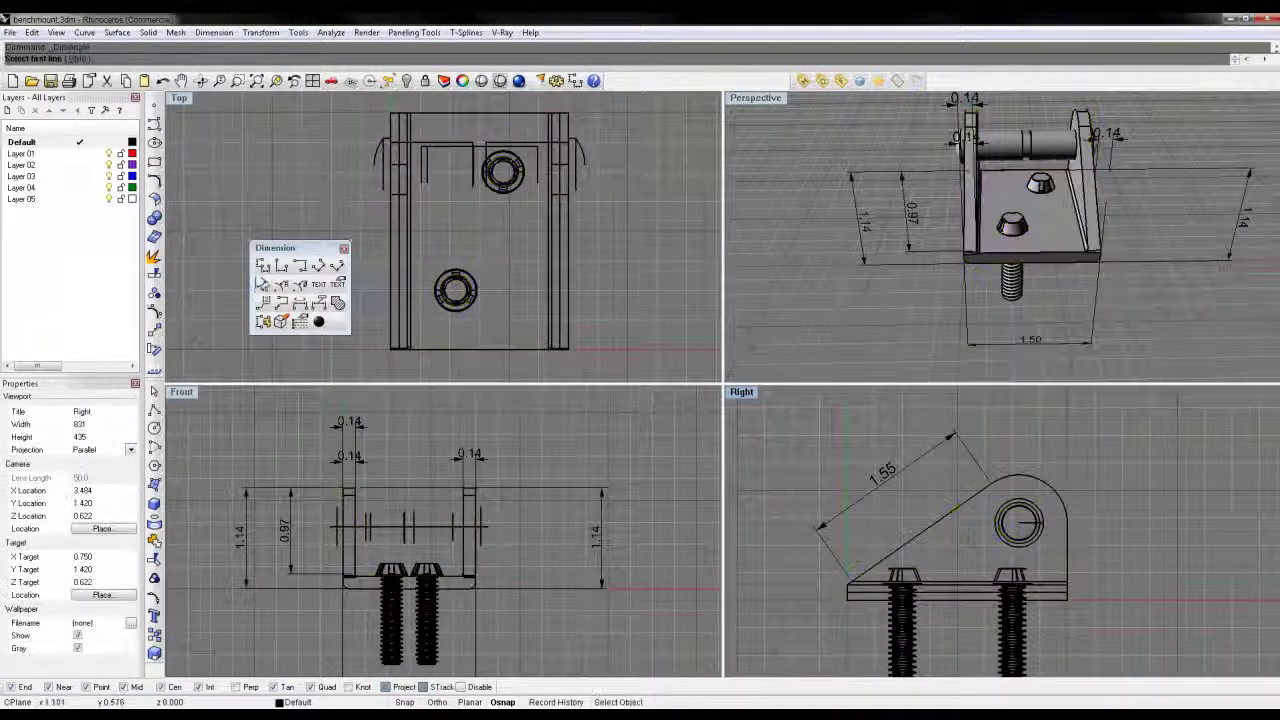
click(966, 575)
click(1017, 611)
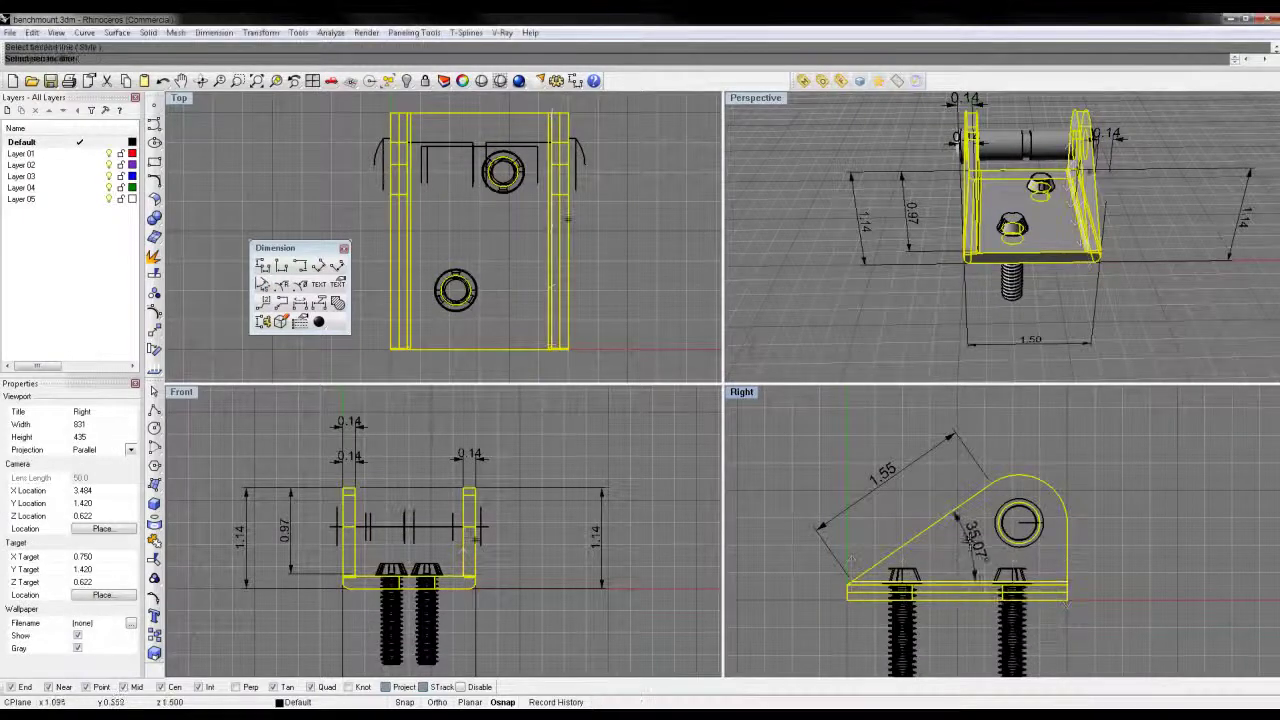
click(968, 545)
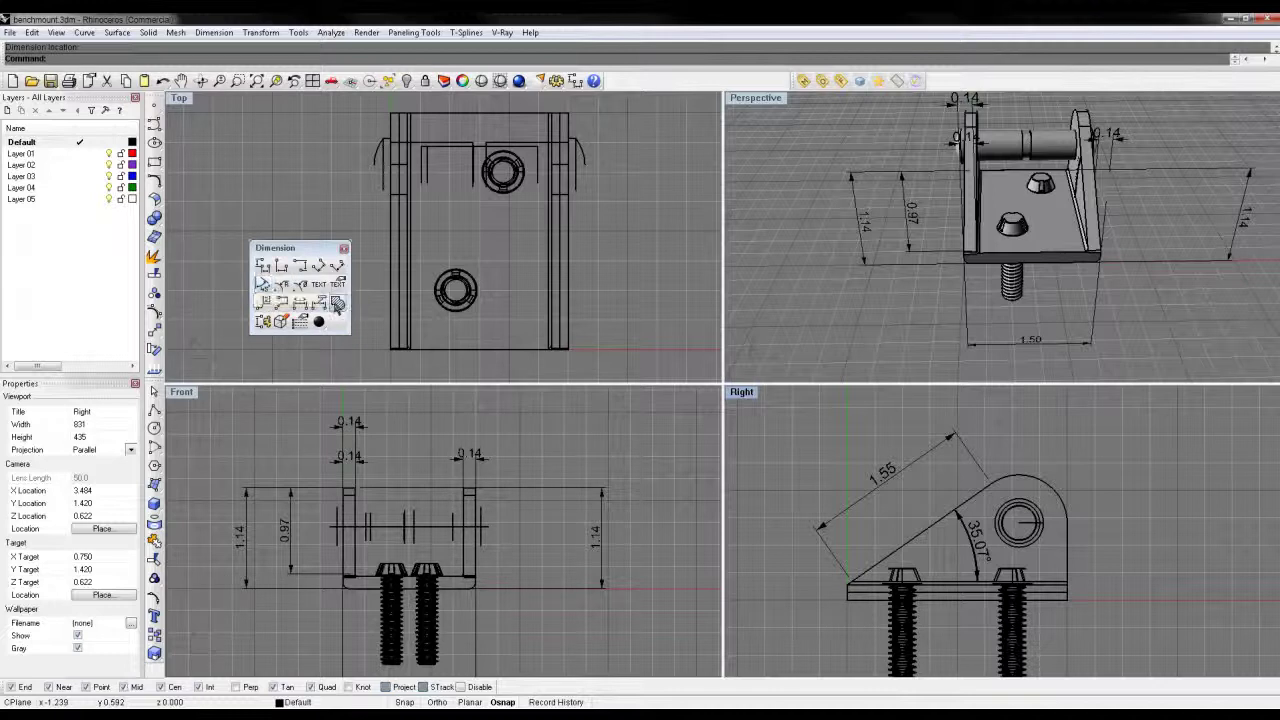
Step: Add a radius dimension to the side plate's rounded corner and a diameter dimension to the pin in the Right view
click(281, 287)
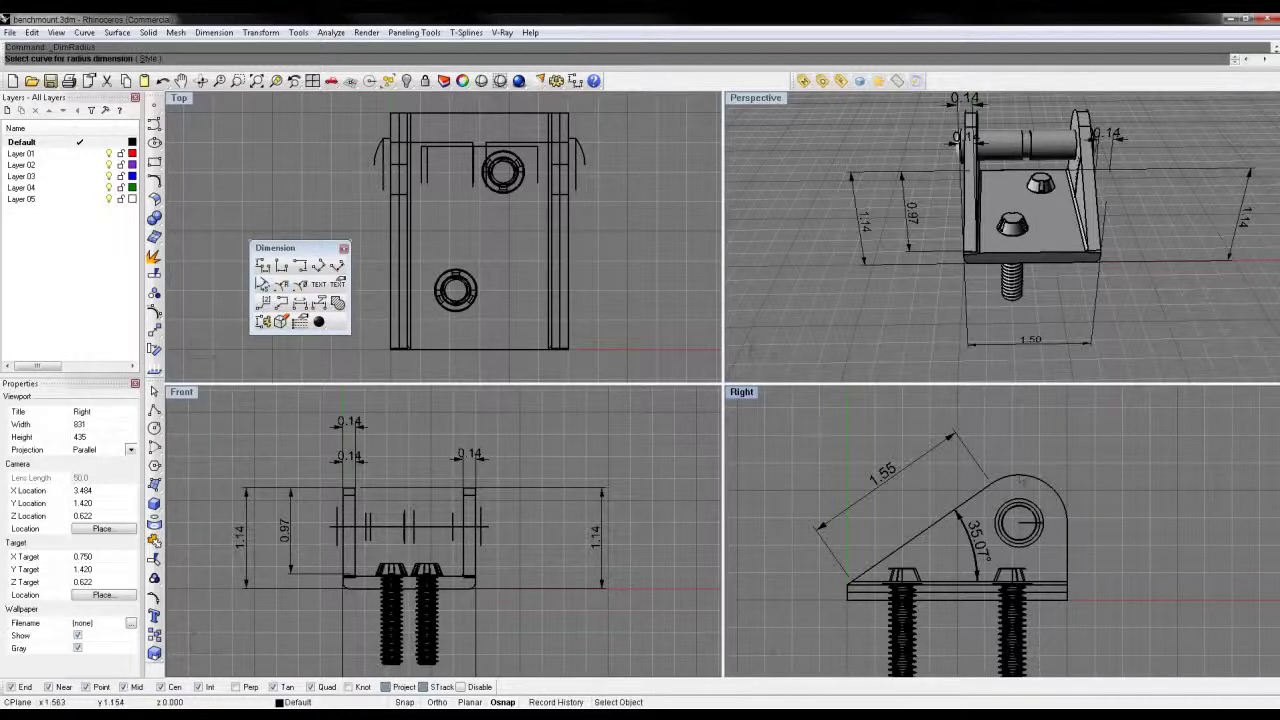
click(1022, 482)
click(1075, 512)
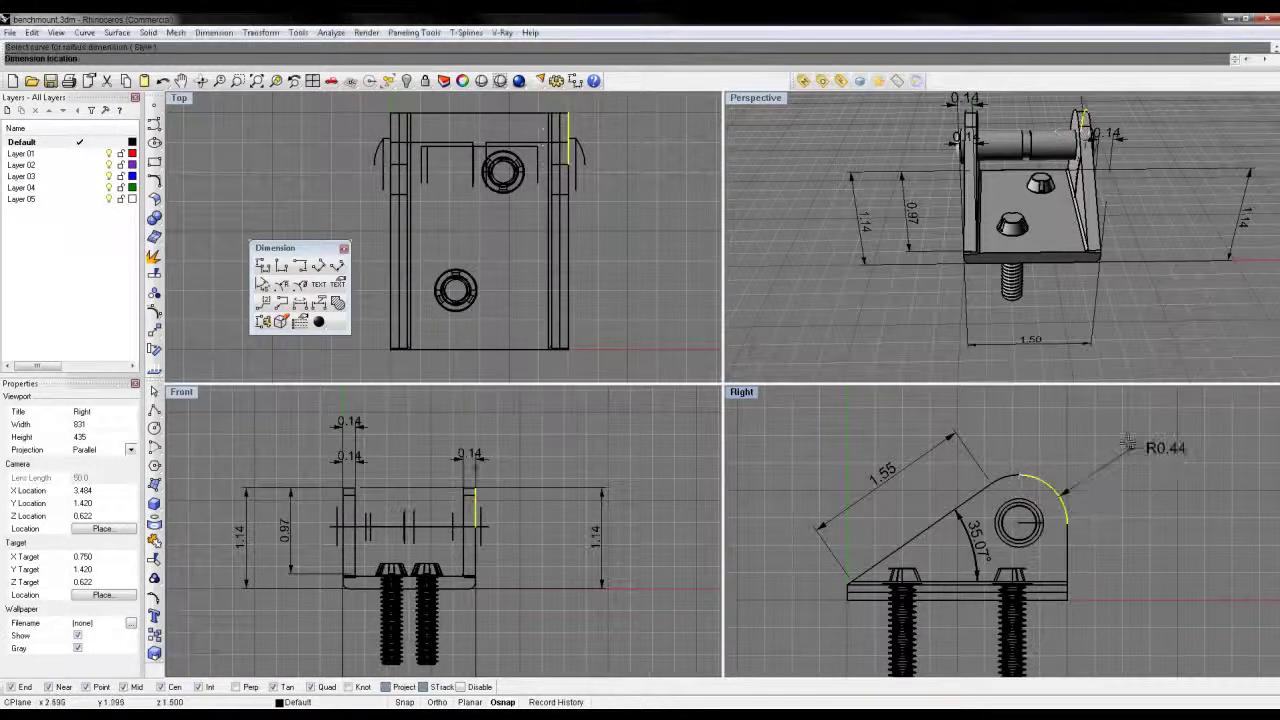
click(1110, 416)
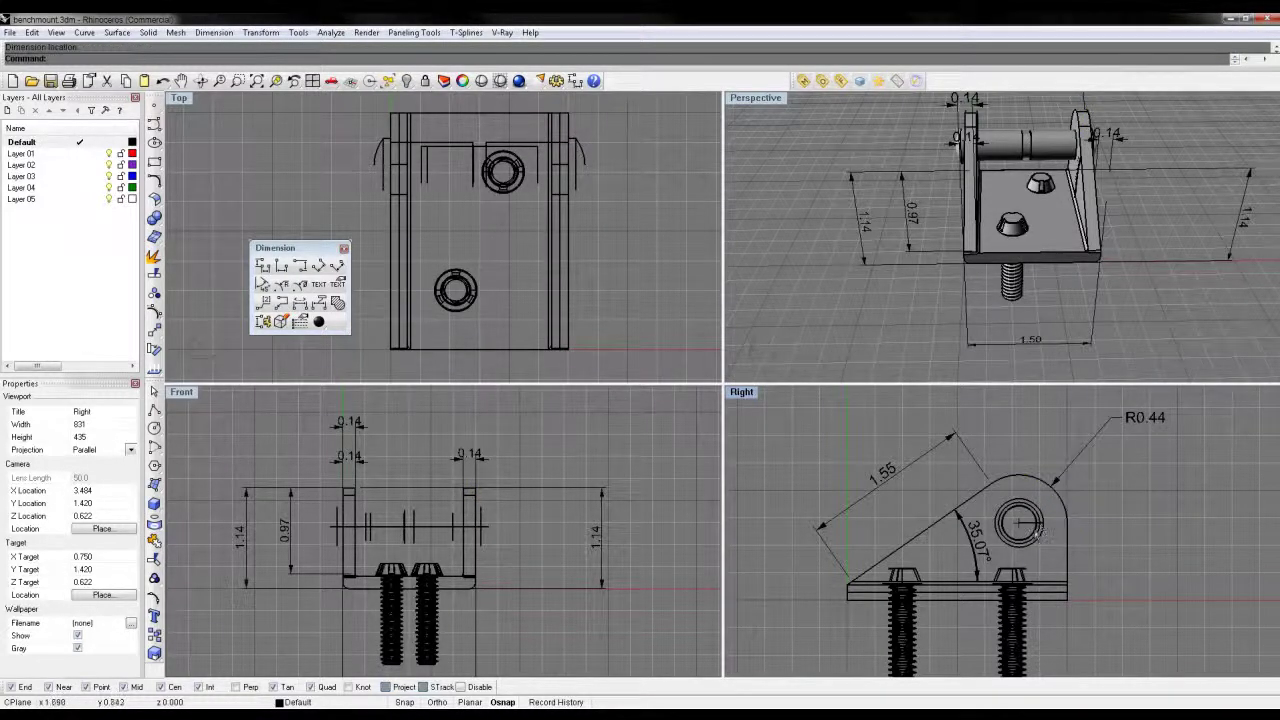
click(300, 287)
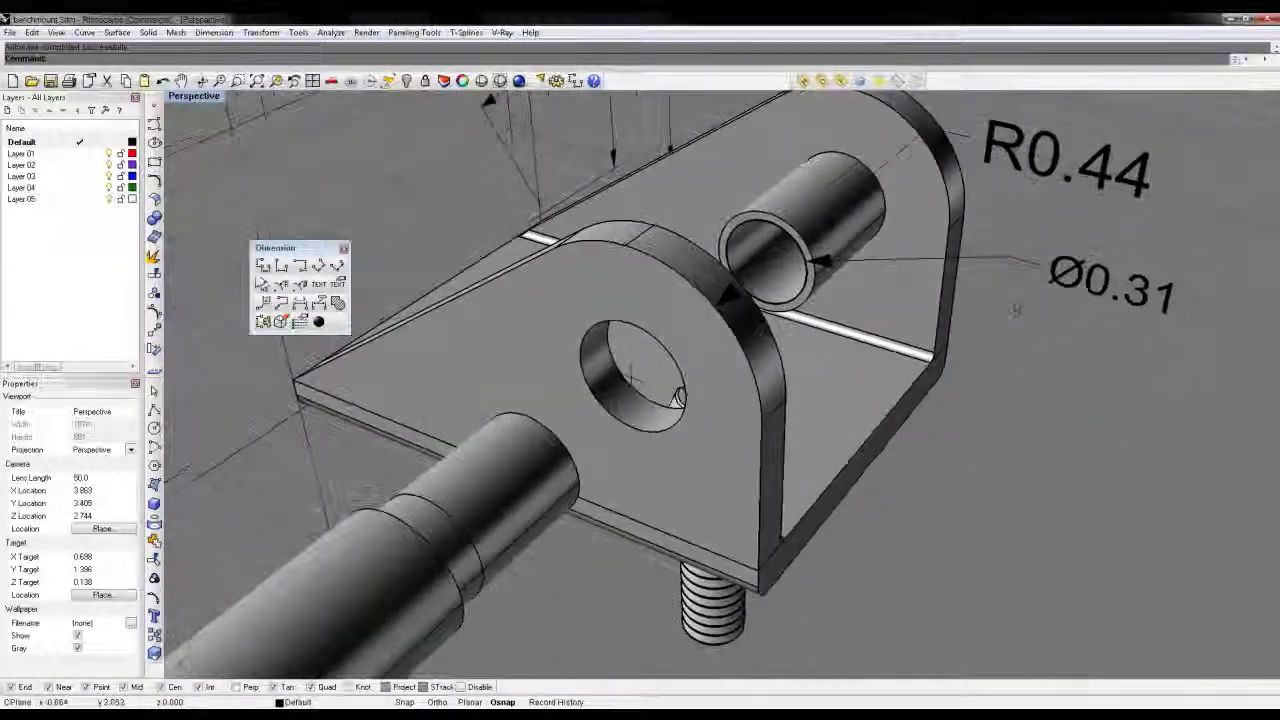
Step: Untrim the pin hole in the near side plate of the bench mount
click(682, 398)
right_drag(850, 450, 567, 441)
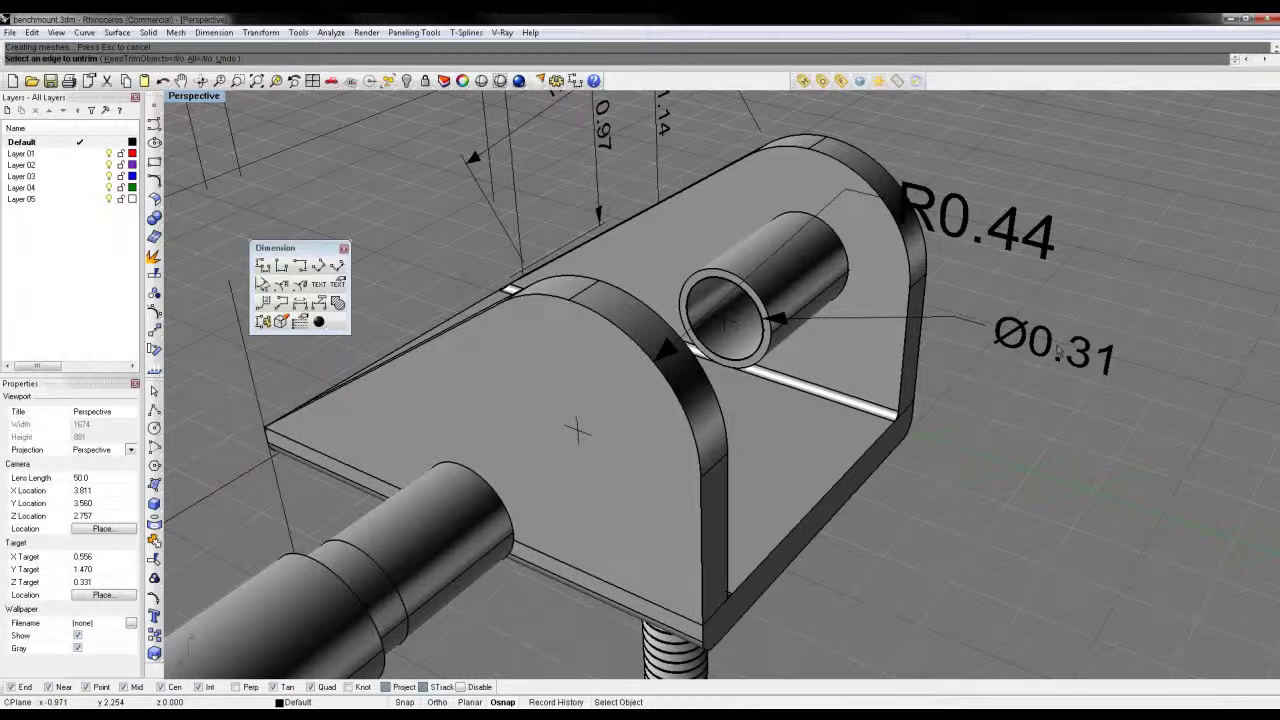
click(768, 347)
click(785, 376)
Step: Recut the pin hole in the near side plate with a Boolean Difference and return to the four-view layout
click(590, 530)
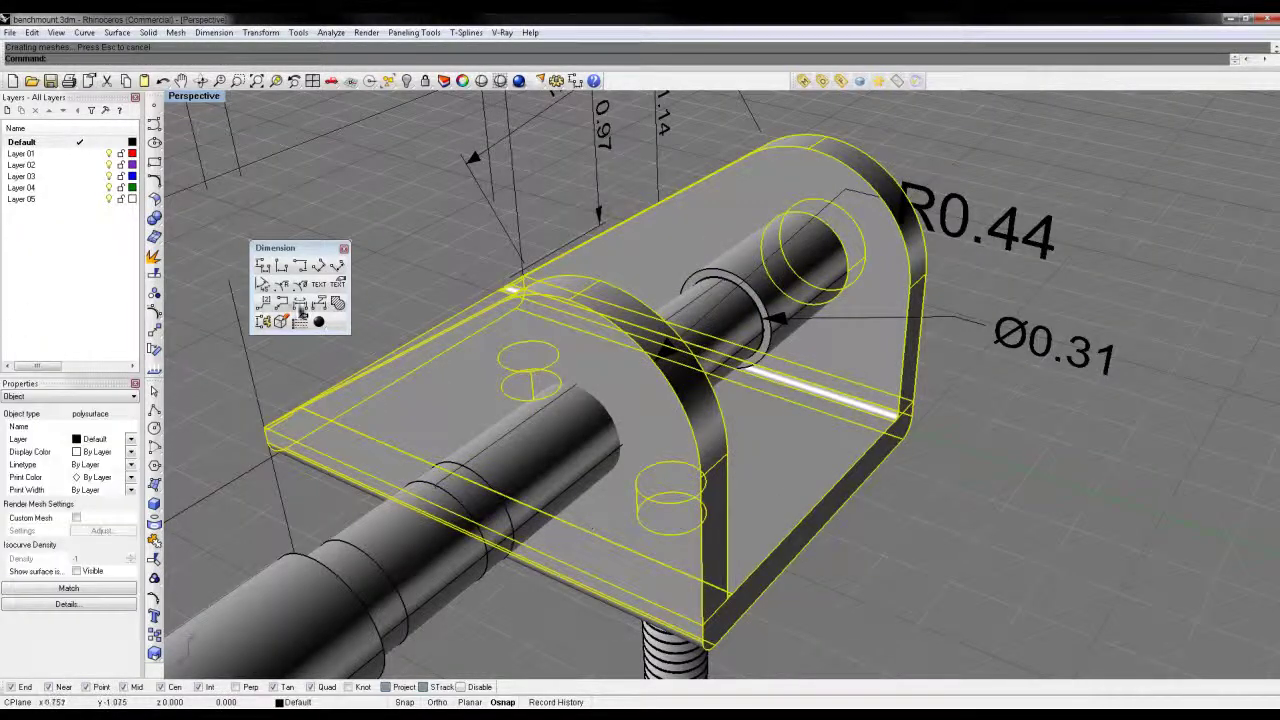
click(154, 218)
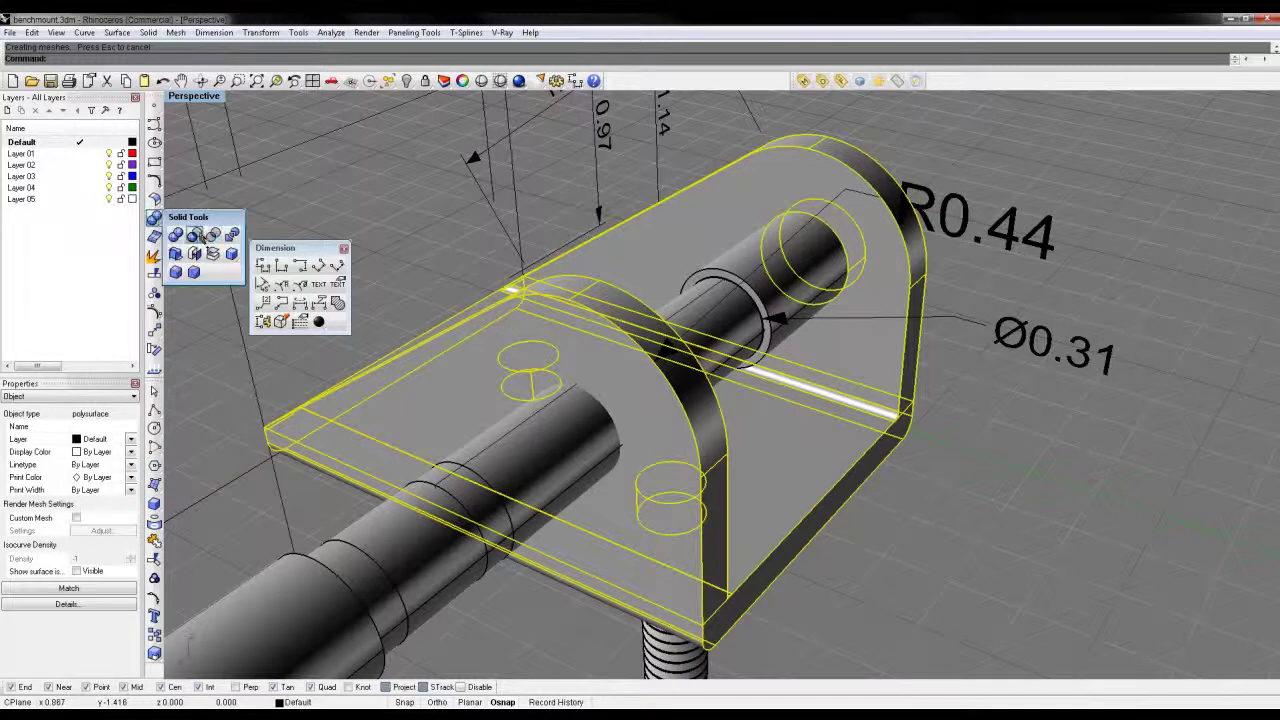
click(197, 235)
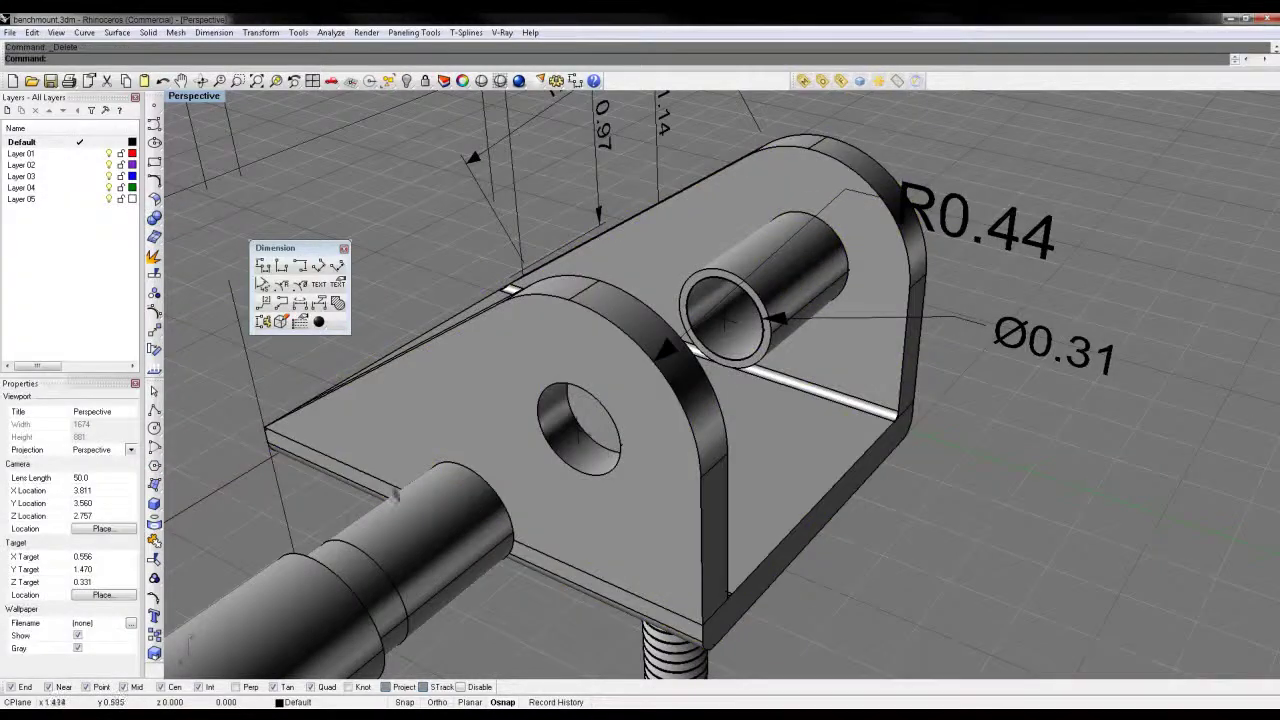
right_drag(394, 494, 456, 328)
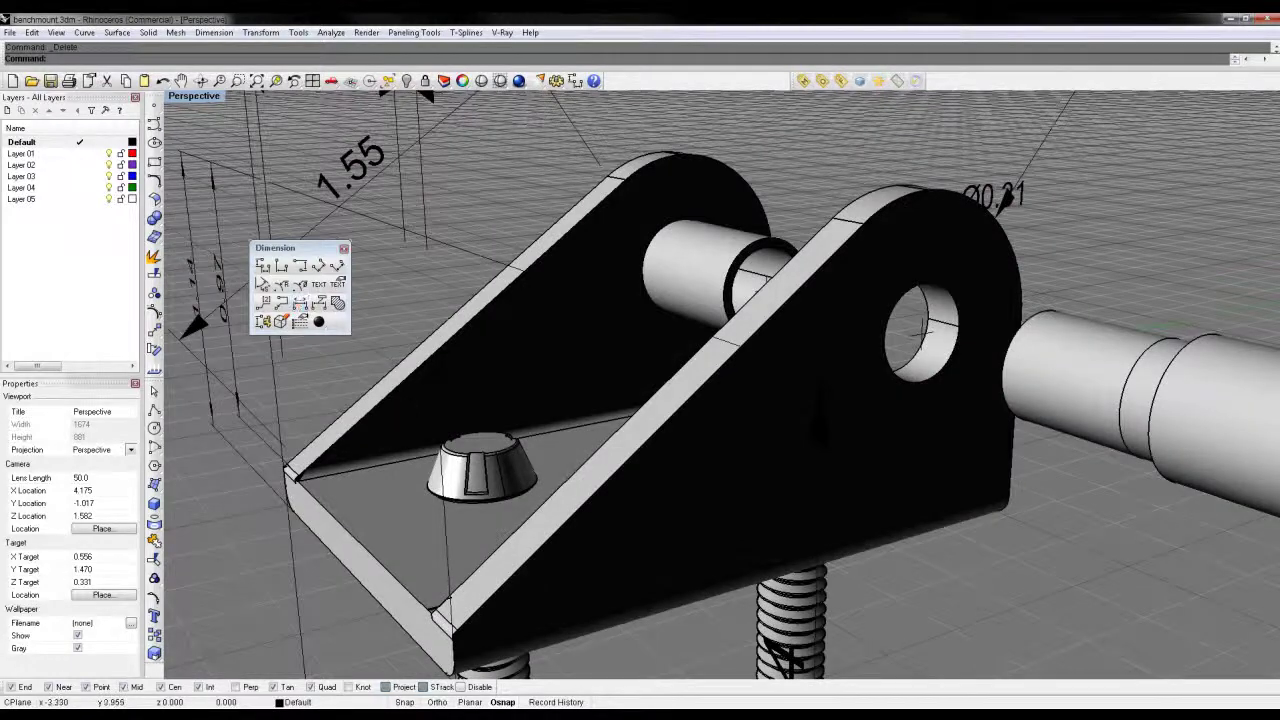
ctrl+right_drag(586, 272, 590, 330)
right_drag(590, 330, 450, 310)
double_click(186, 98)
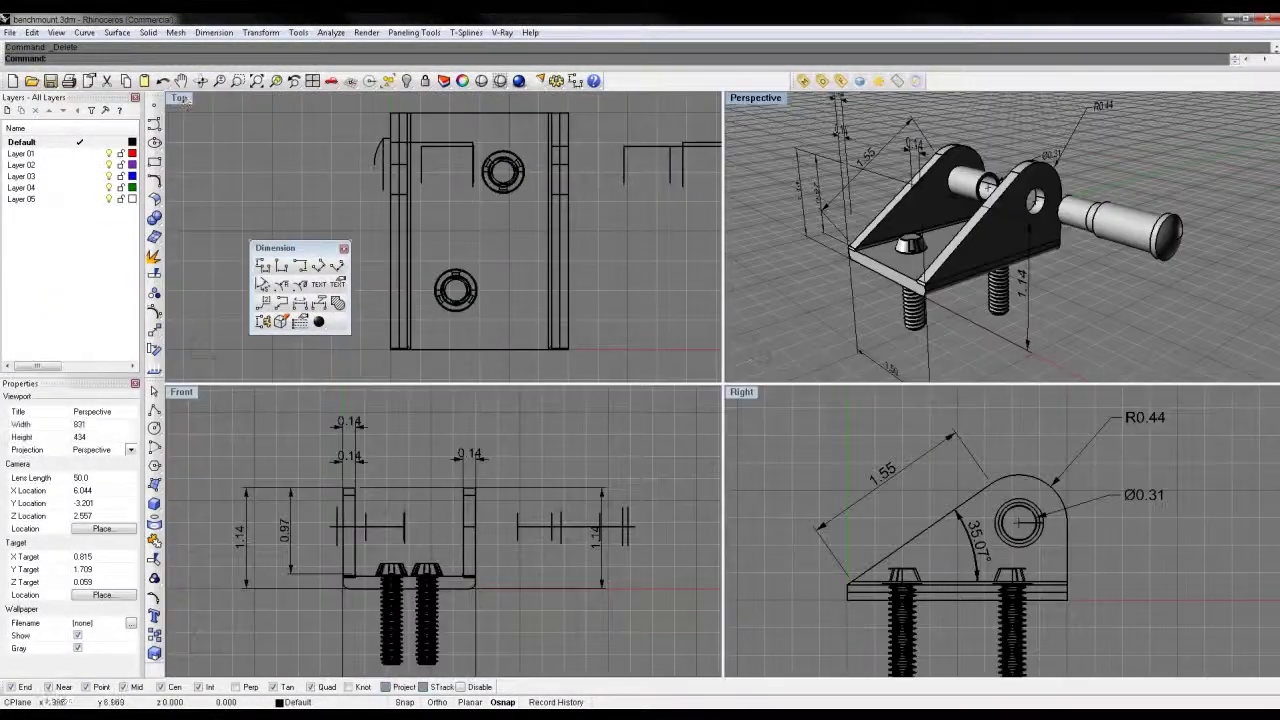
Step: Measure the length of the side plate's sloped edge and the radius of its rounded corner in the Right view
scroll(1000, 520, up, 5)
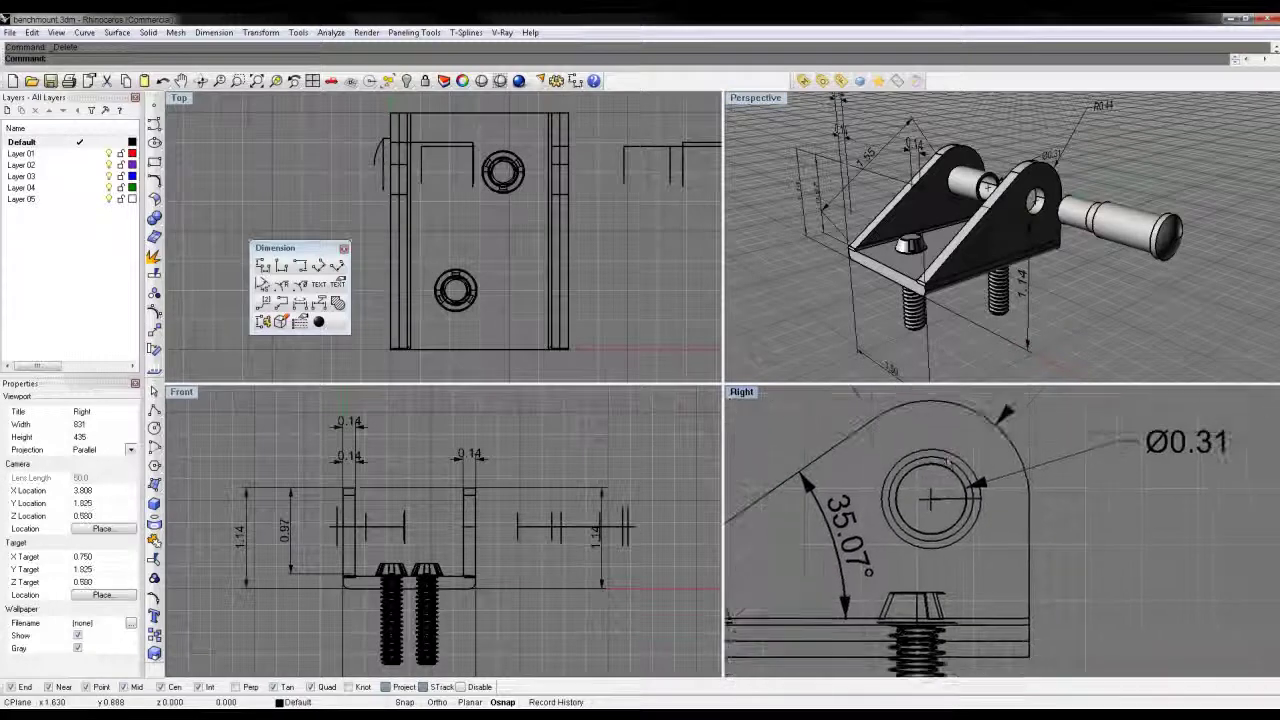
mouse_move(805, 525)
right_down()
mouse_move(985, 508)
mouse_move(987, 537)
mouse_move(955, 572)
right_up()
scroll(986, 517, down, 4)
scroll(955, 572, up, 2)
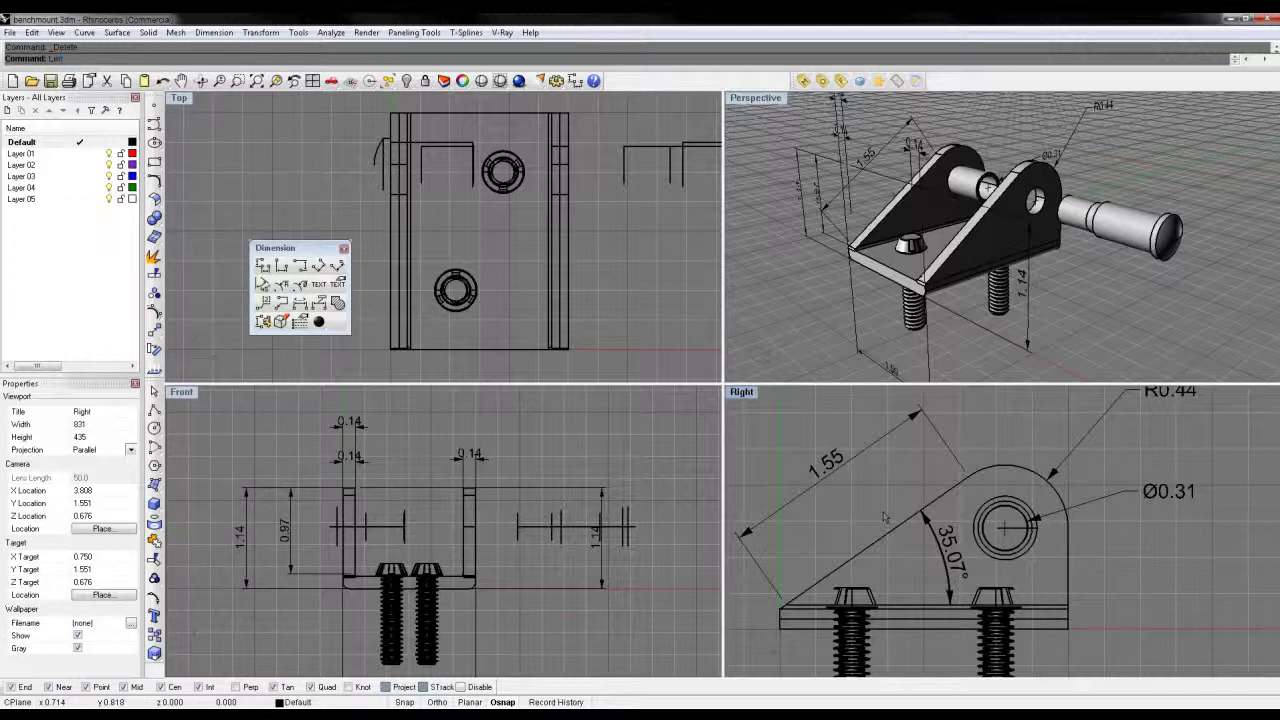
key(Return)
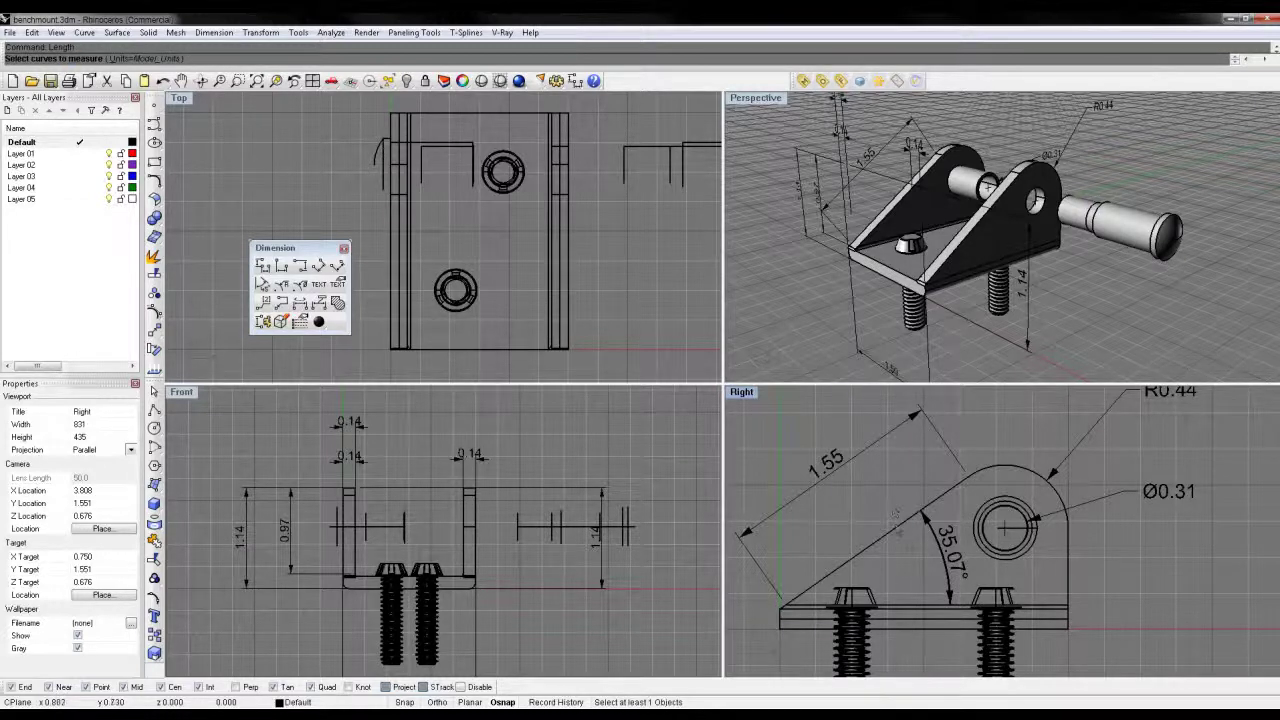
click(910, 530)
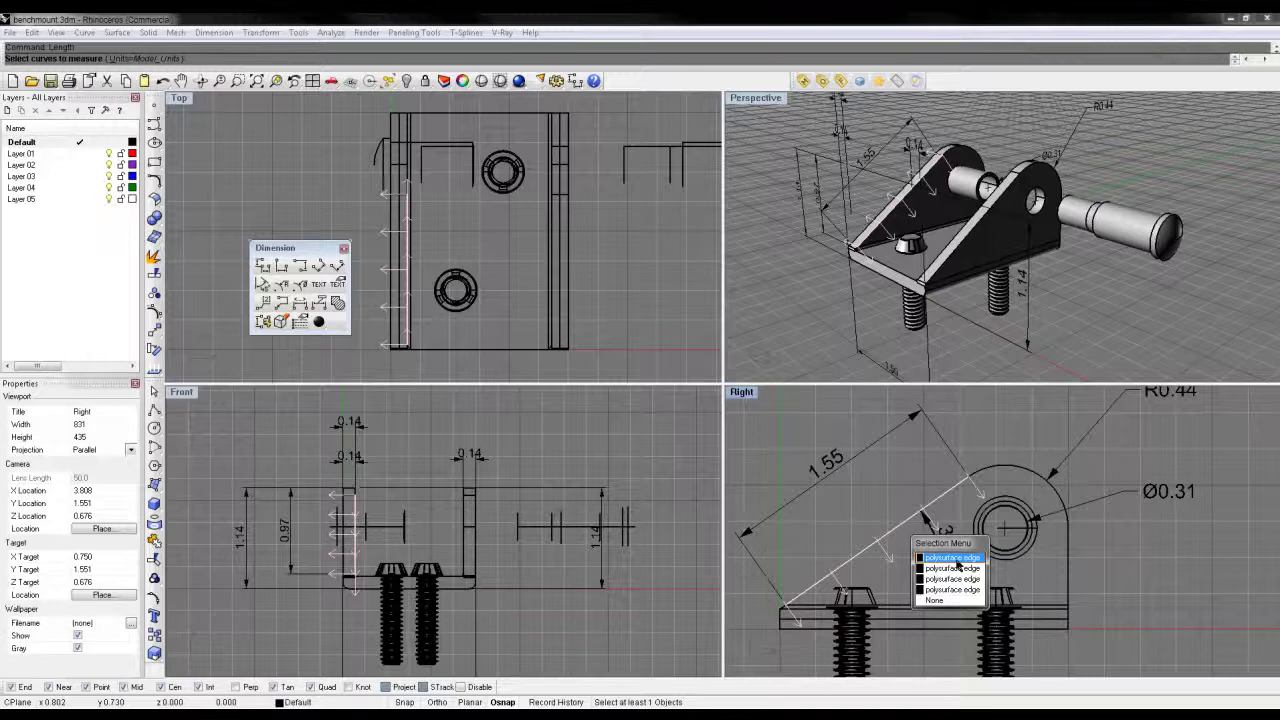
click(957, 567)
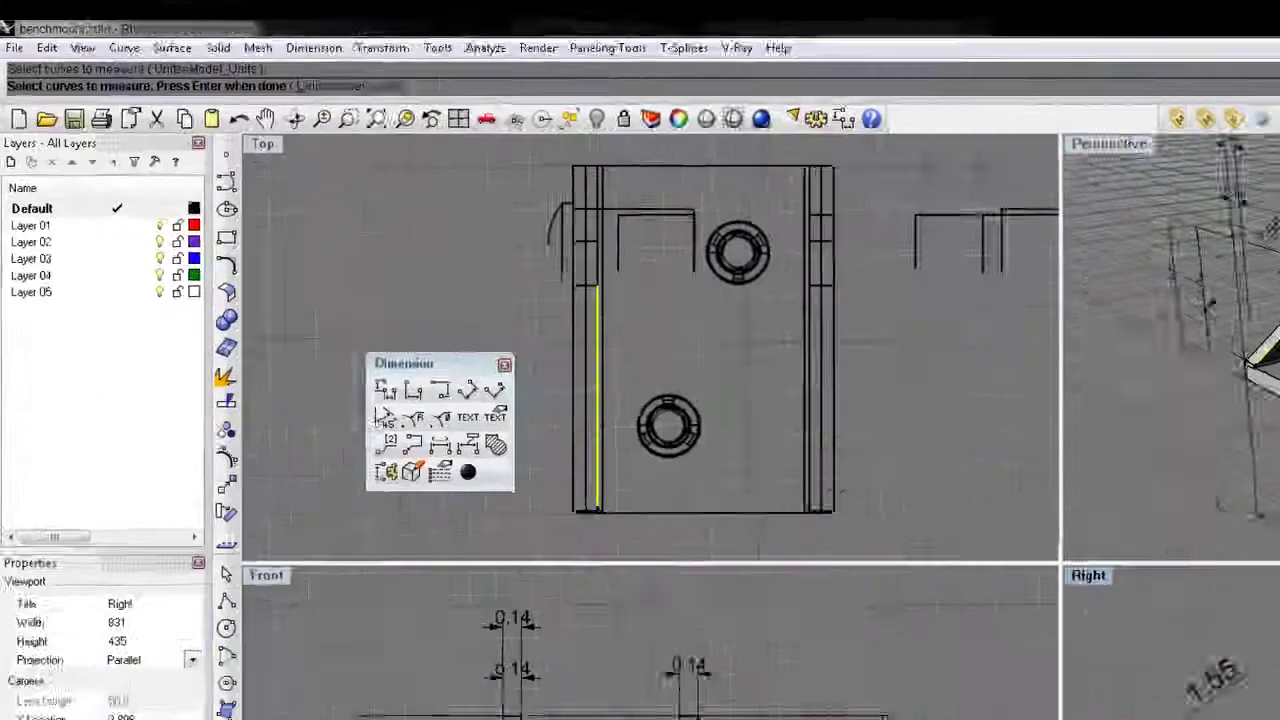
key(Return)
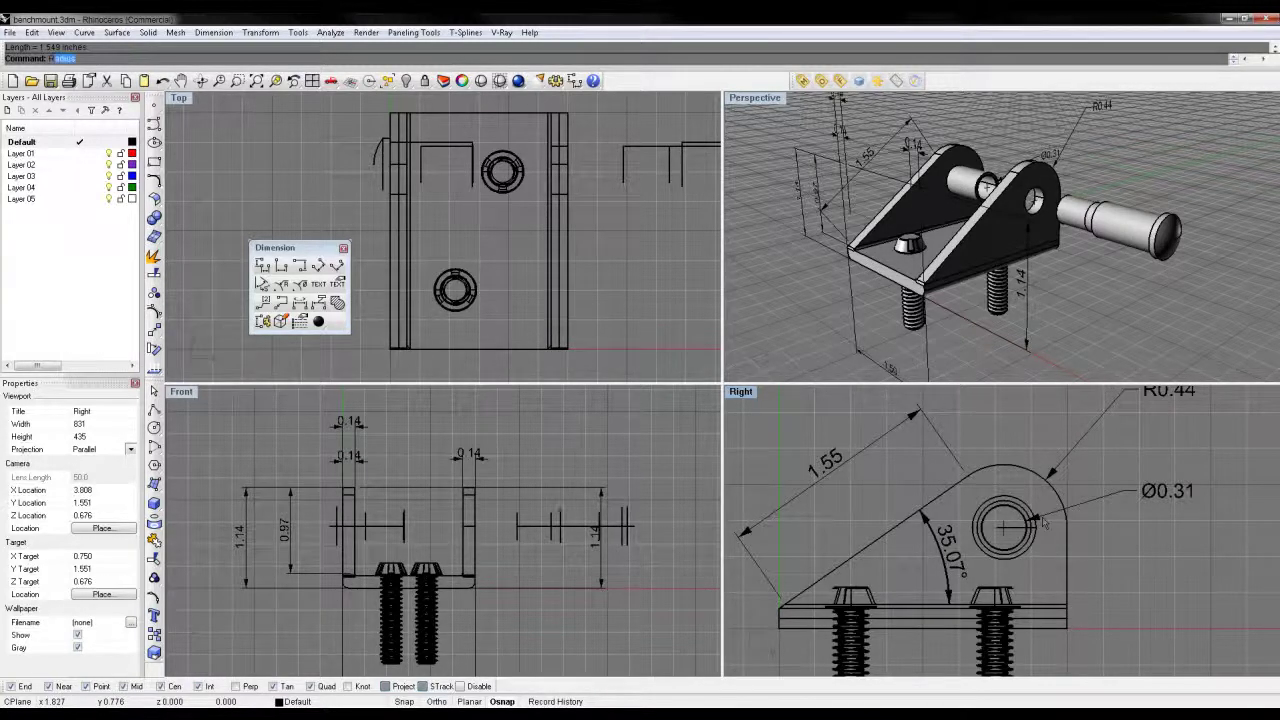
key(Return)
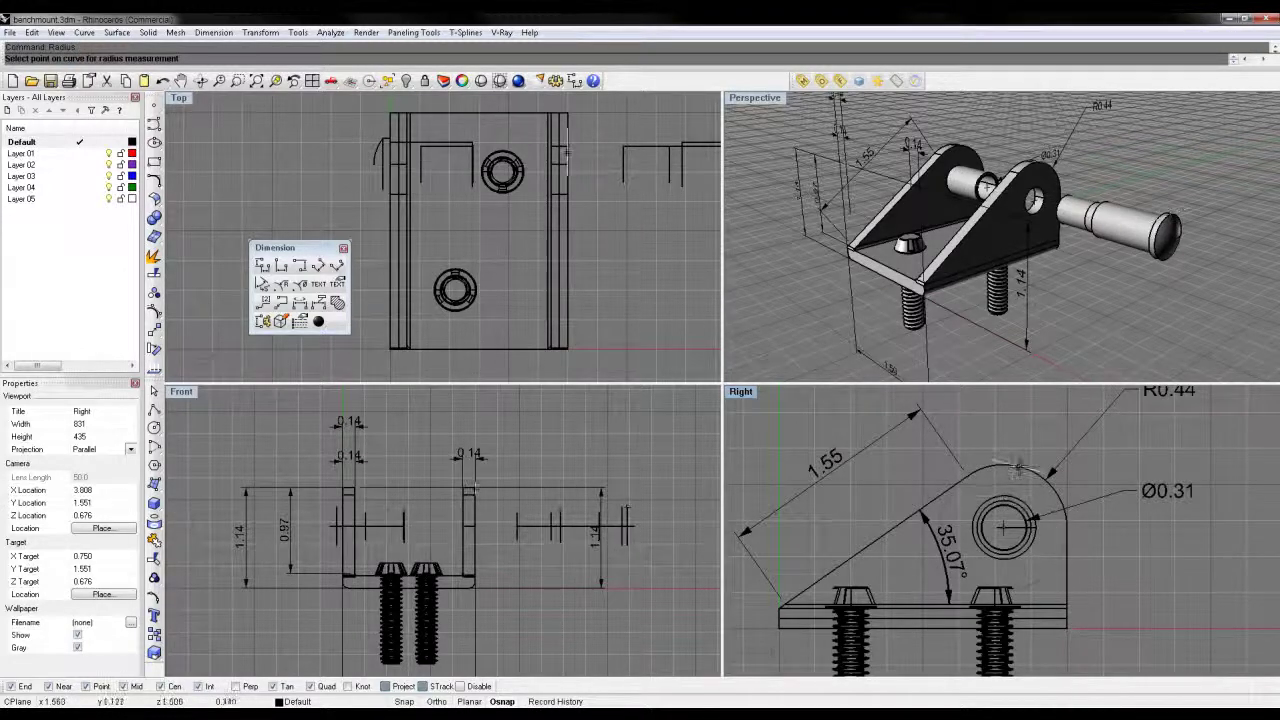
click(1018, 467)
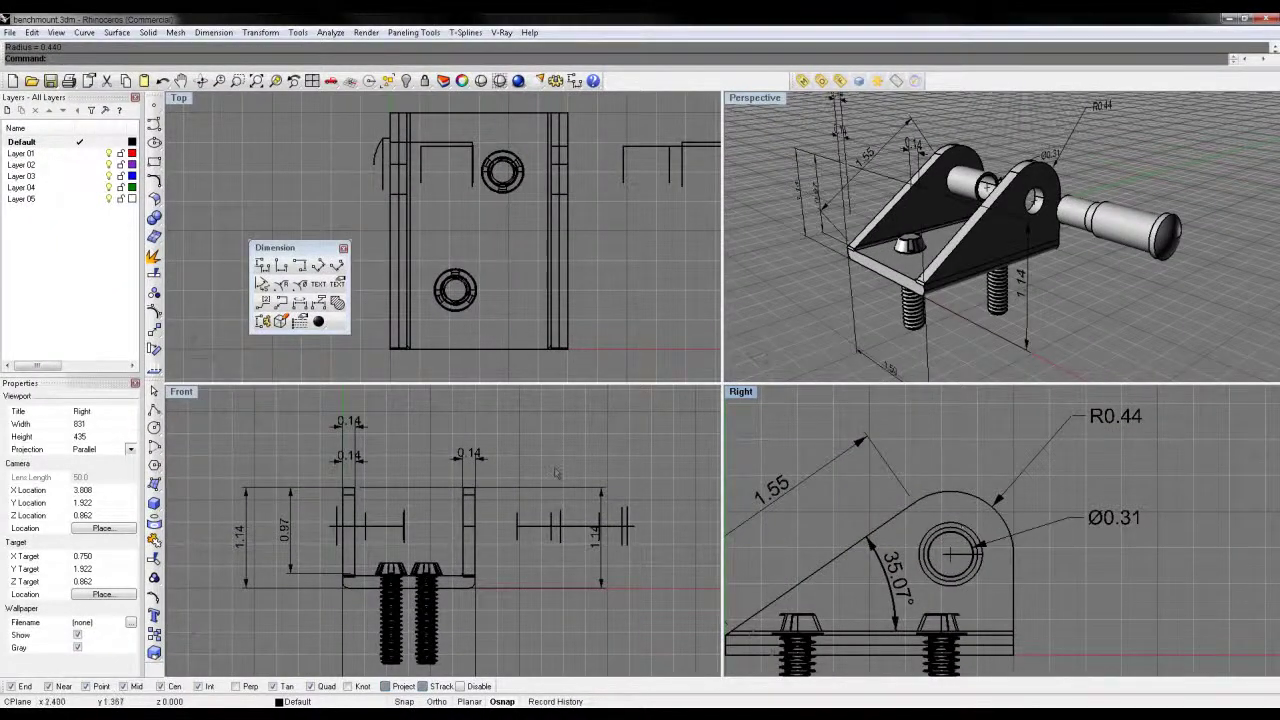
Step: Scale the whole model with its dimensions in the Right view, using the sloped edge's aligned dimension as reference and 2 as its new length
right_drag(1032, 228, 990, 174)
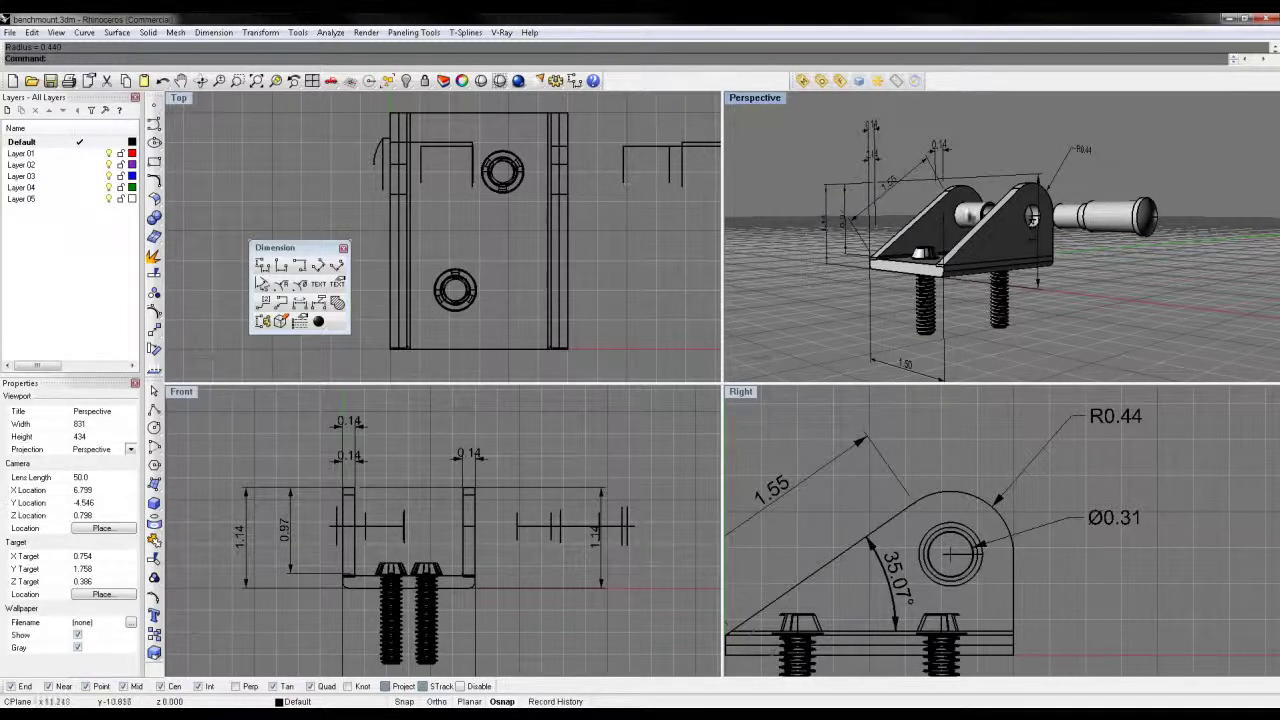
scroll(1146, 586, down, 5)
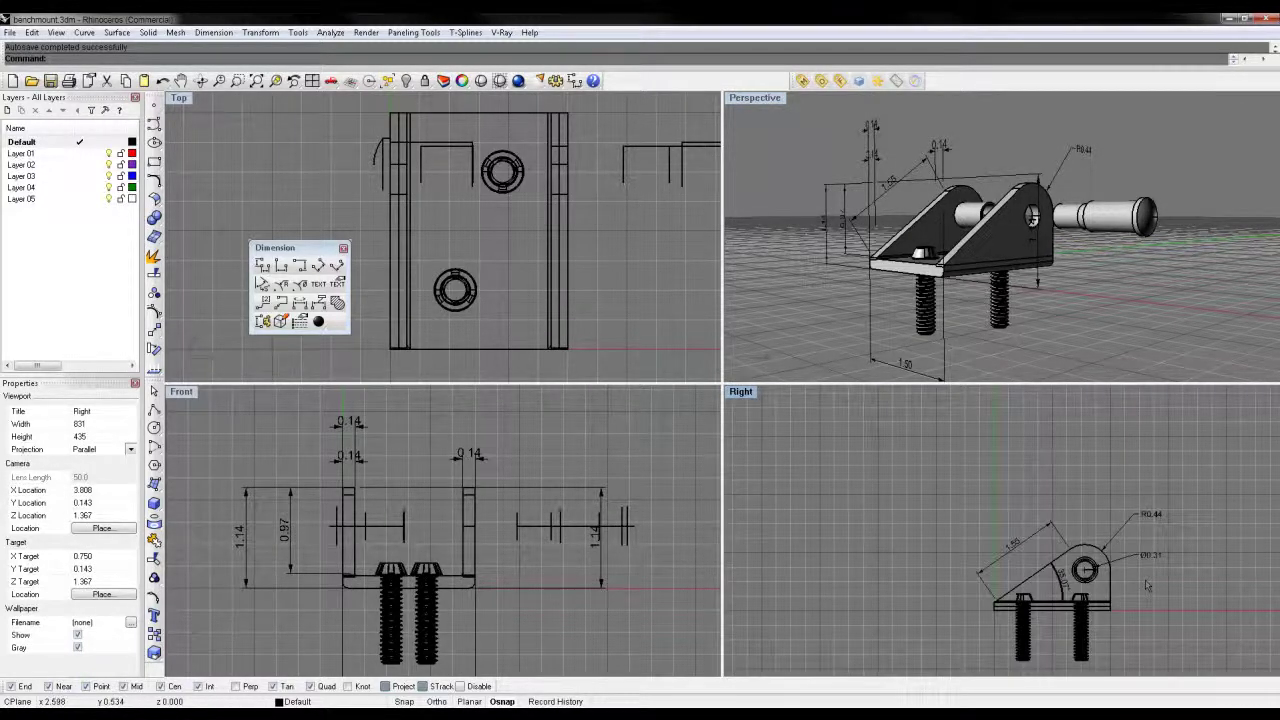
key(ctrl+a)
right_drag(1146, 586, 1060, 540)
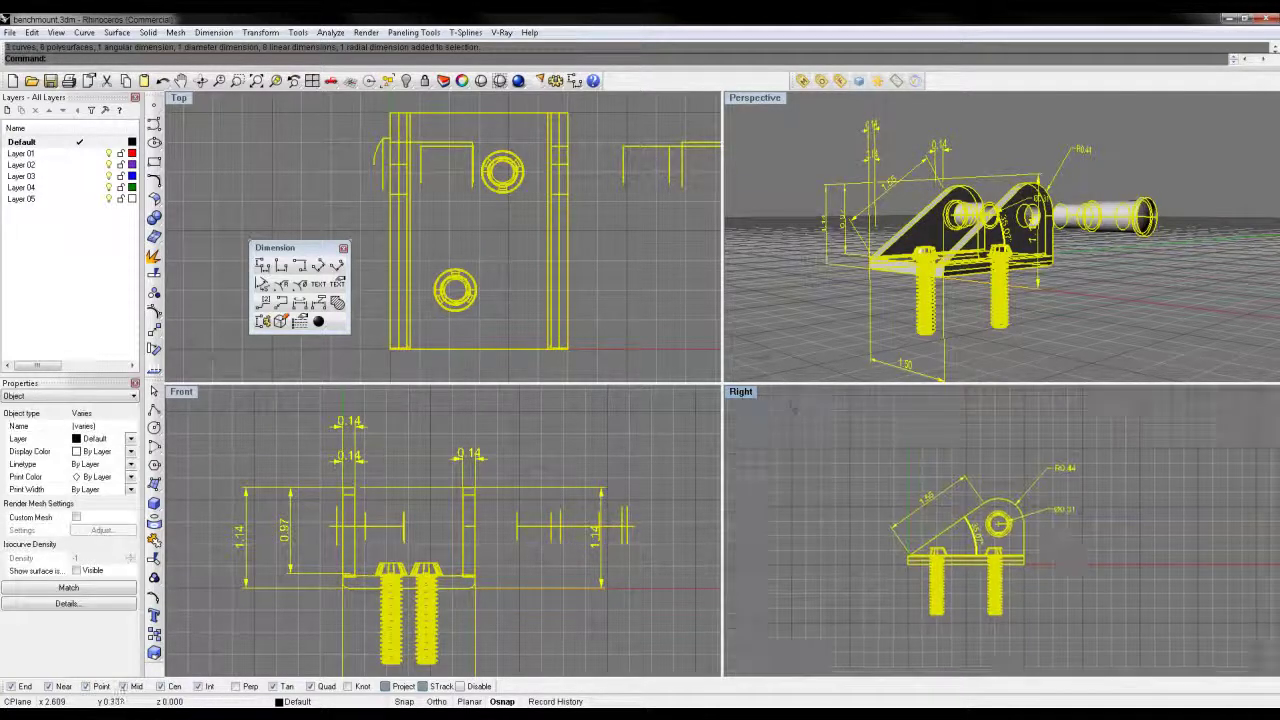
double_click(742, 392)
scroll(784, 407, up, 4)
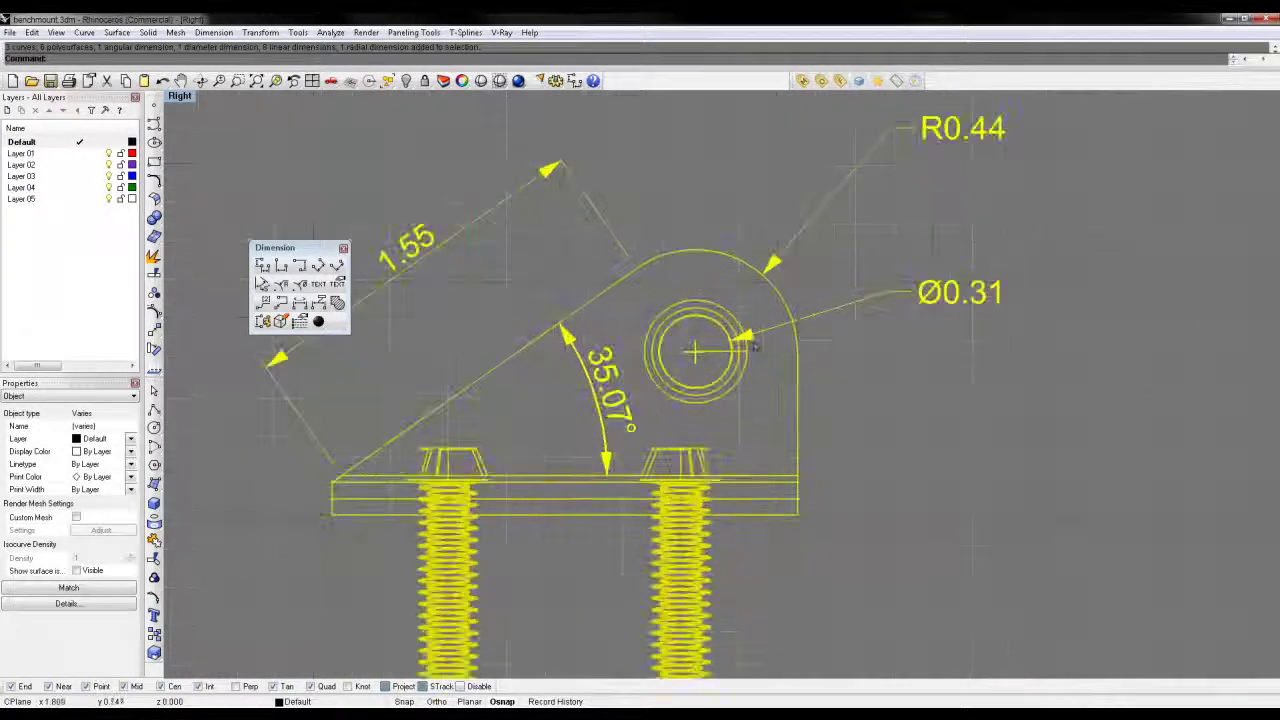
right_drag(850, 376, 910, 380)
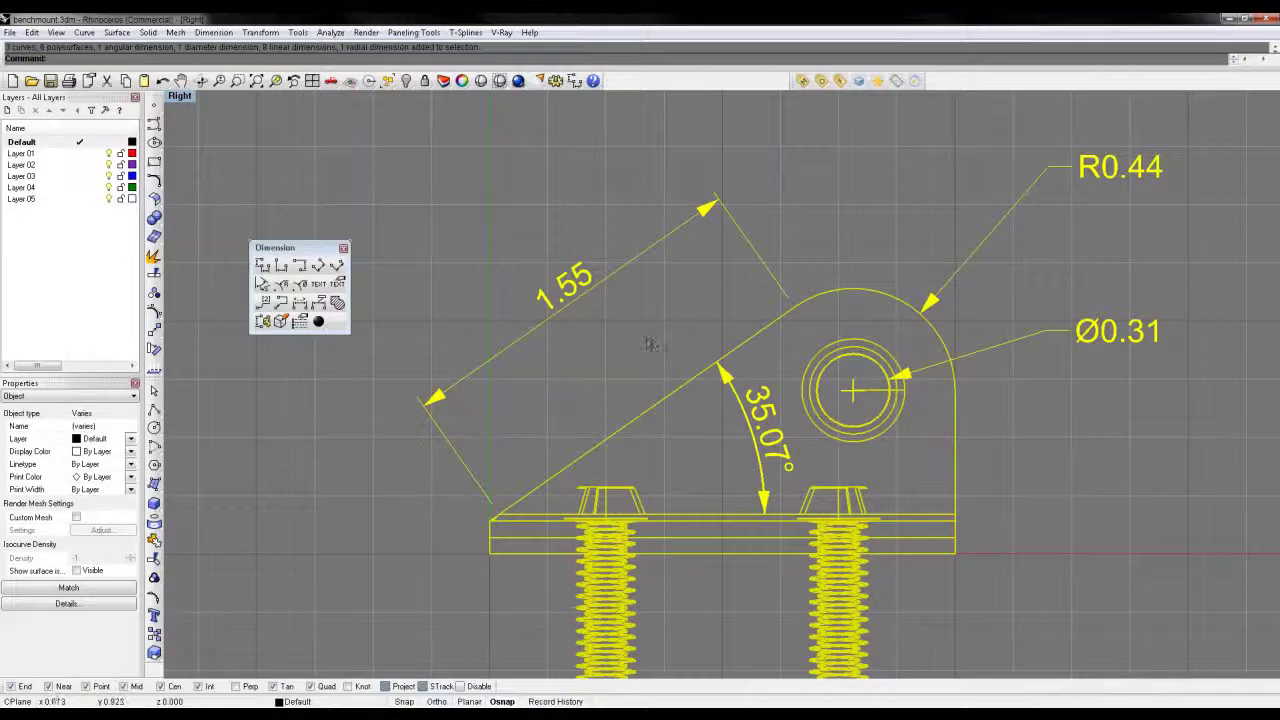
key(Return)
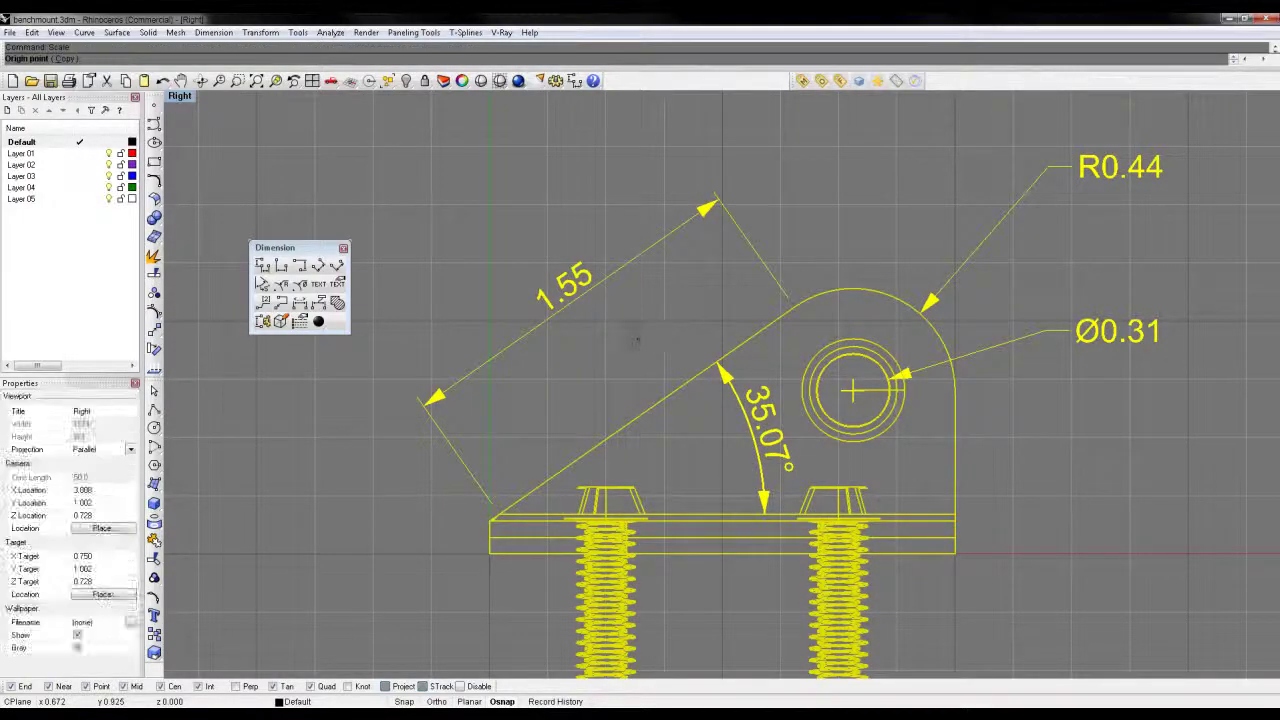
click(423, 404)
click(708, 206)
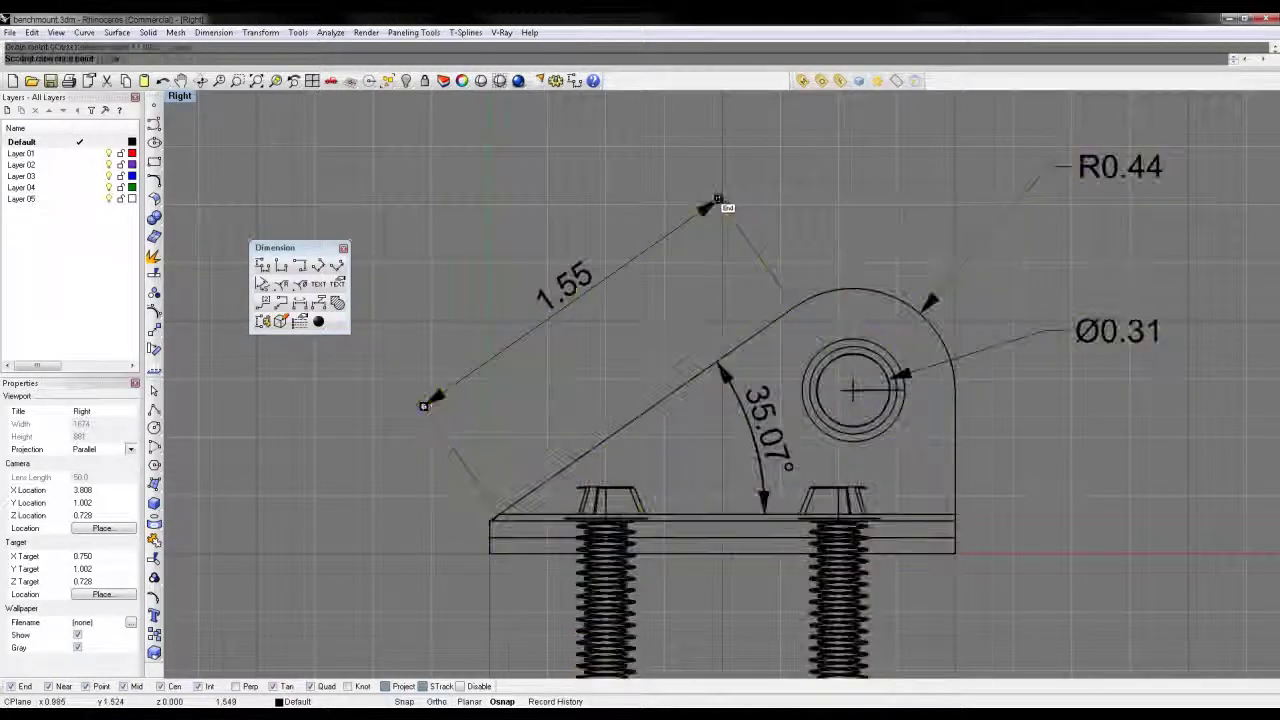
text(2)
key(Return)
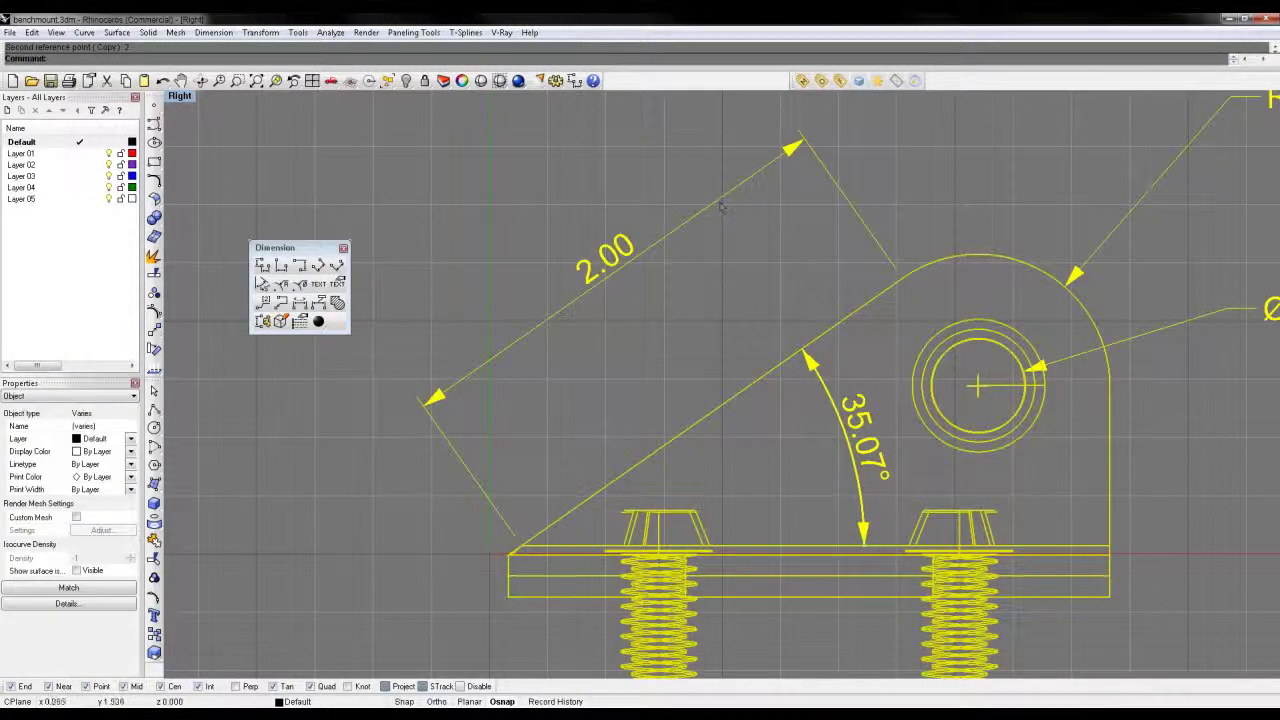
Step: Examine the dimensions of the scaled model in the Right view and in the four-view layout
scroll(555, 252, down, 3)
right_drag(815, 272, 686, 338)
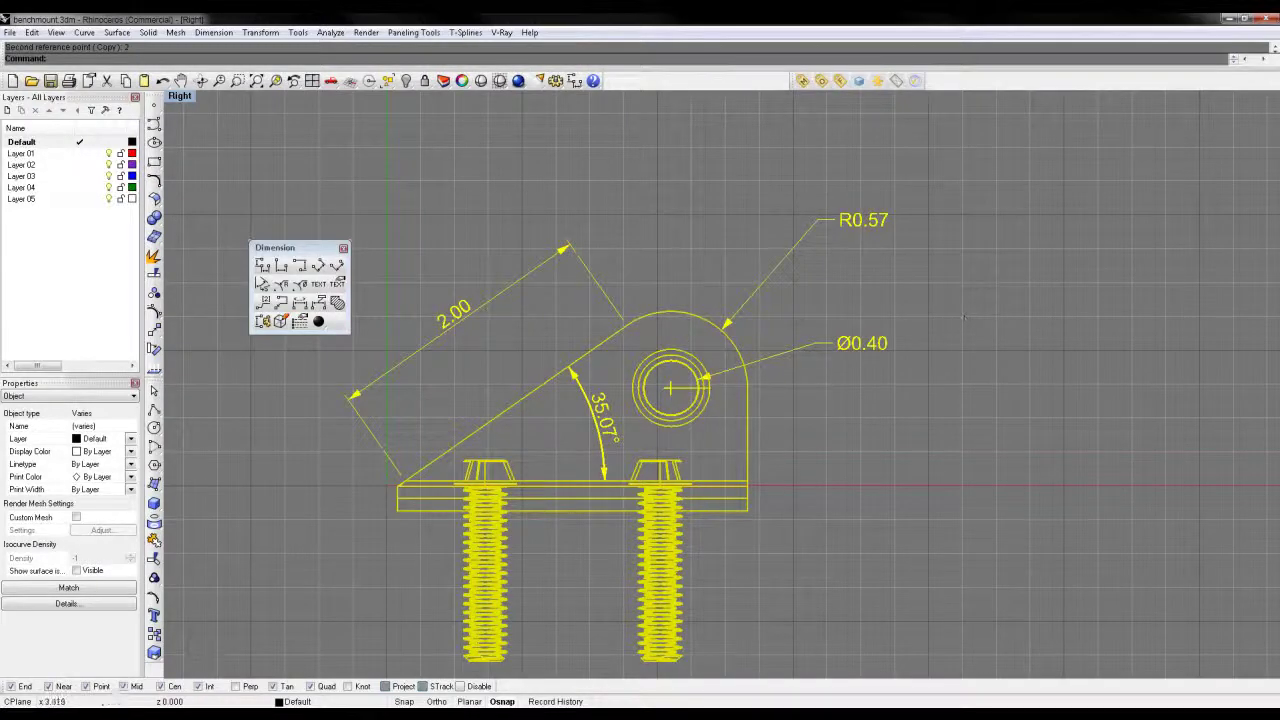
click(855, 410)
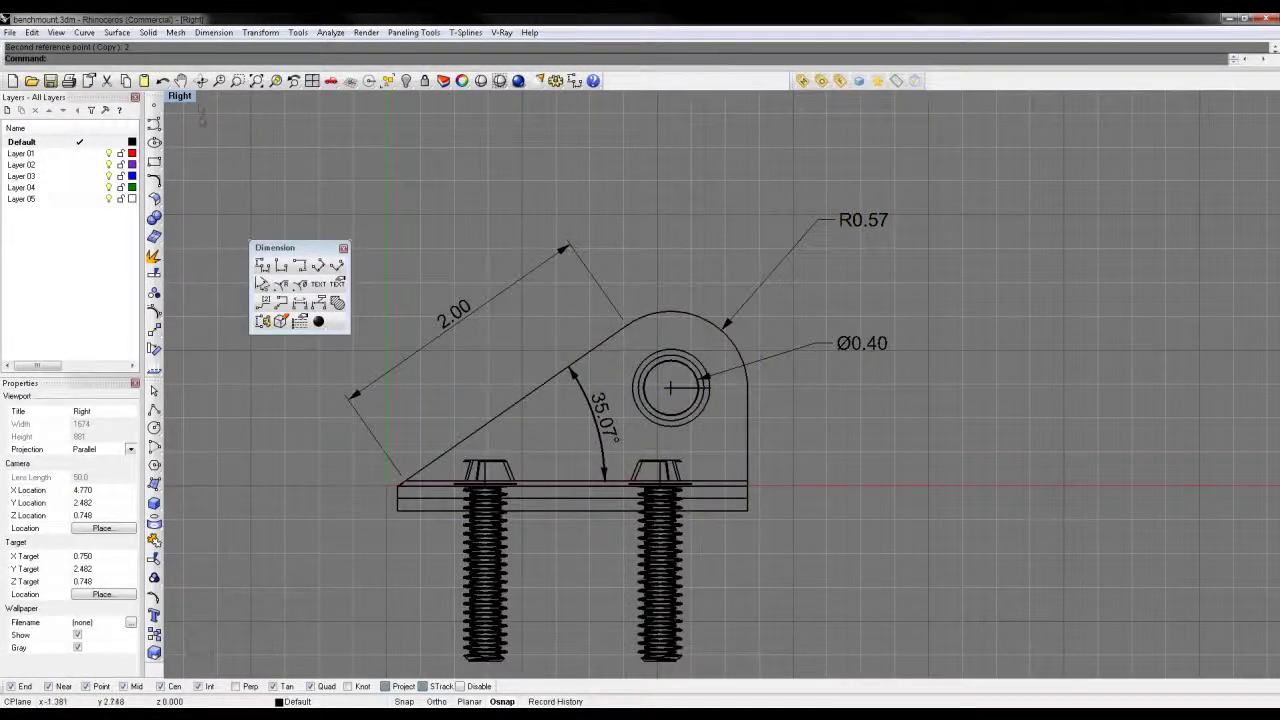
double_click(182, 98)
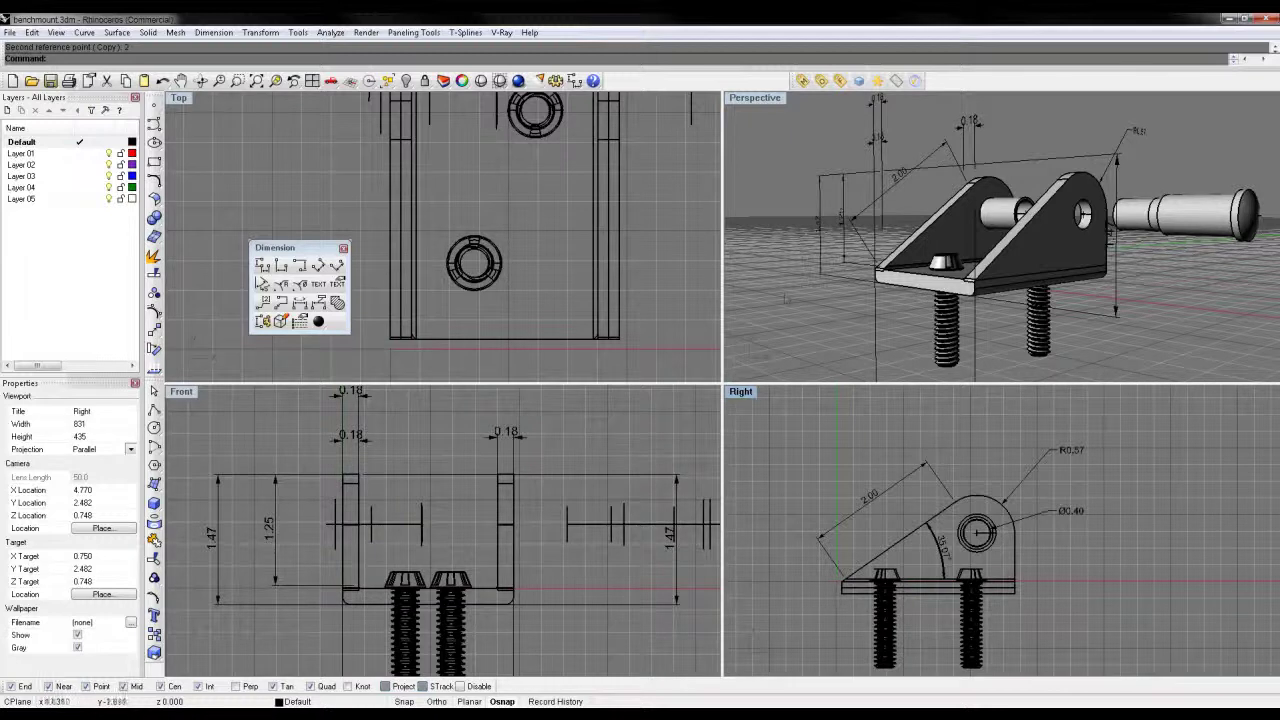
double_click(742, 393)
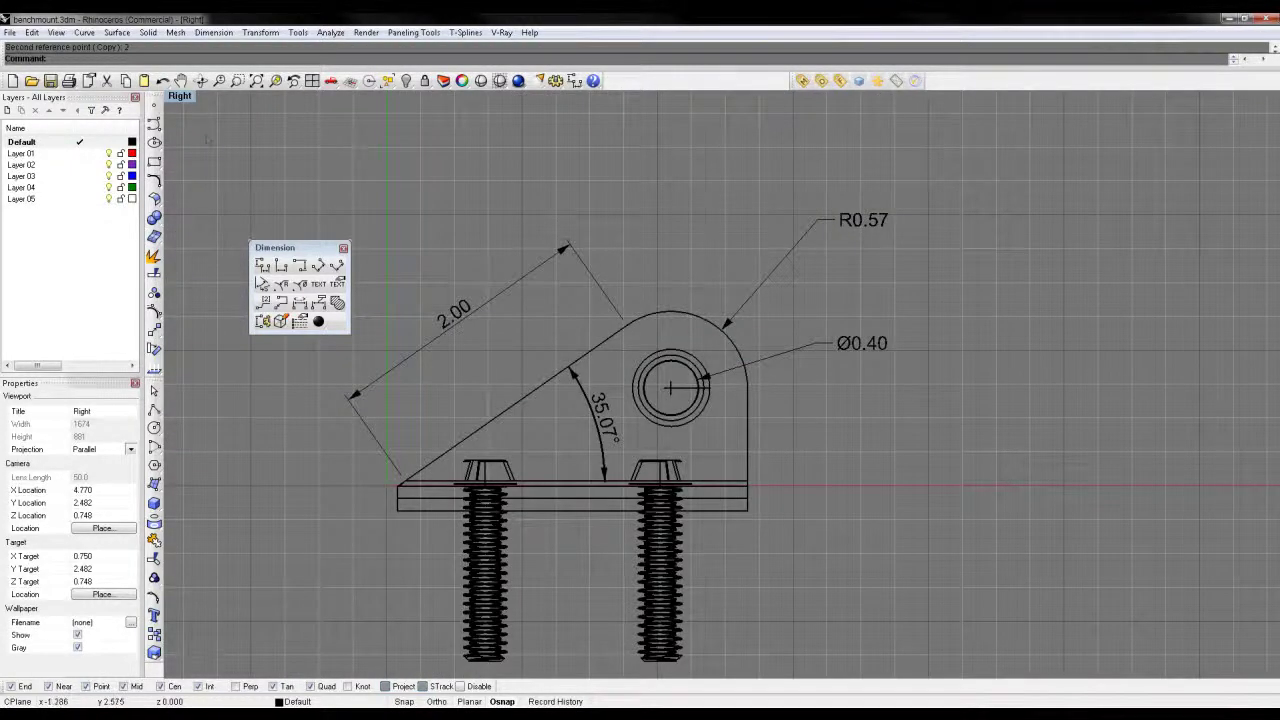
double_click(179, 97)
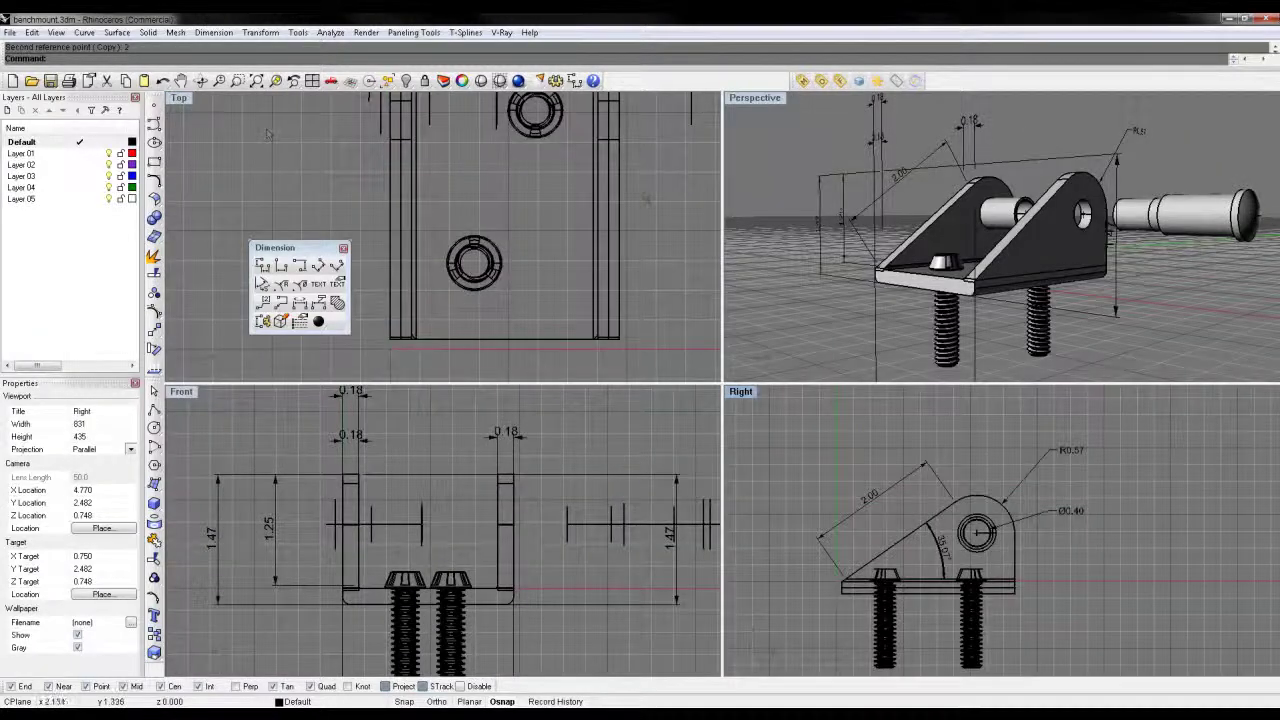
right_drag(1176, 170, 1200, 181)
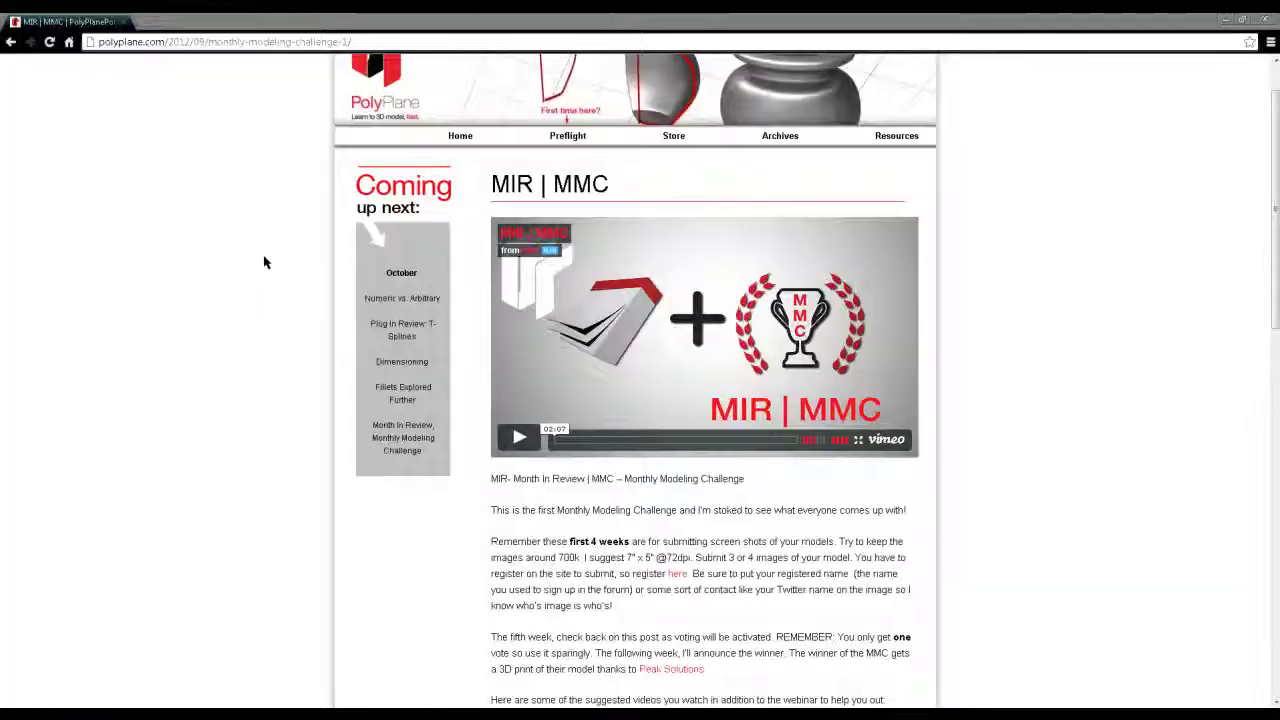
Step: Review the MIR | MMC modeling challenge post on polyplane.com in the browser, including a sample render and the image upload requirement
scroll(265, 262, down, 3)
scroll(265, 262, up, 3)
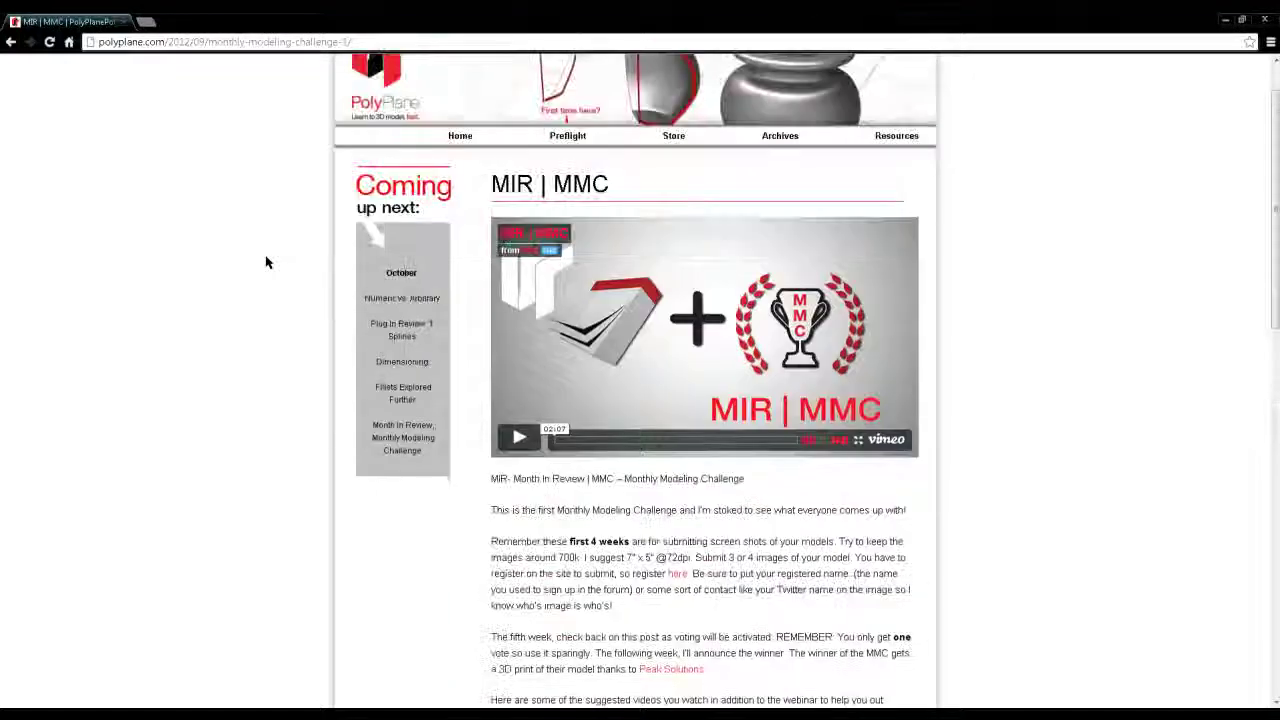
scroll(265, 262, down, 3)
scroll(265, 262, down, 1)
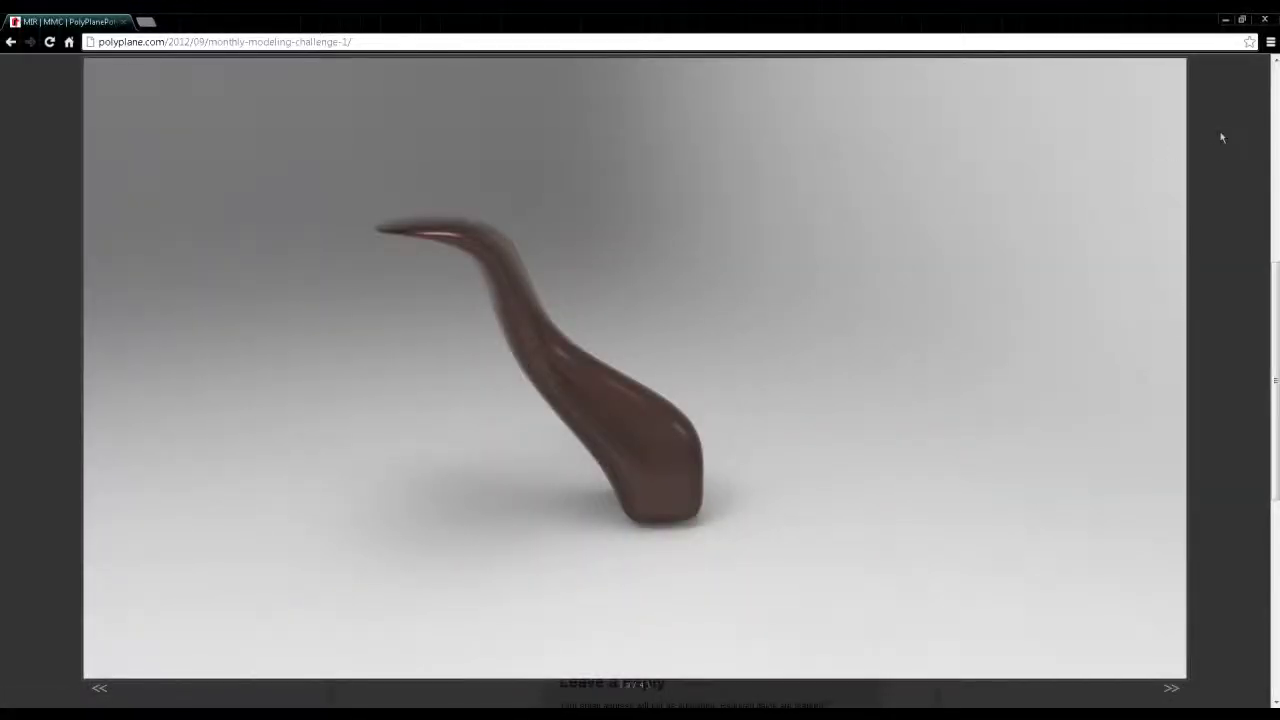
click(557, 307)
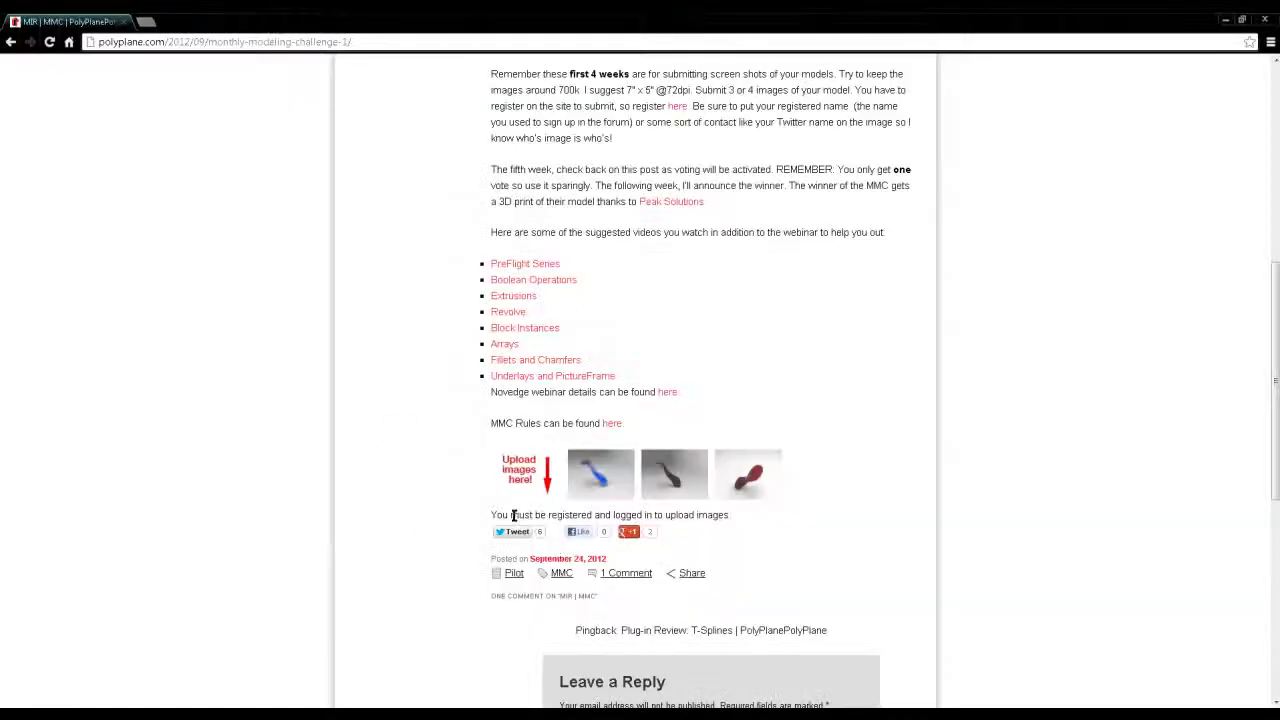
drag(496, 514, 763, 517)
click(897, 505)
scroll(862, 597, up, 5)
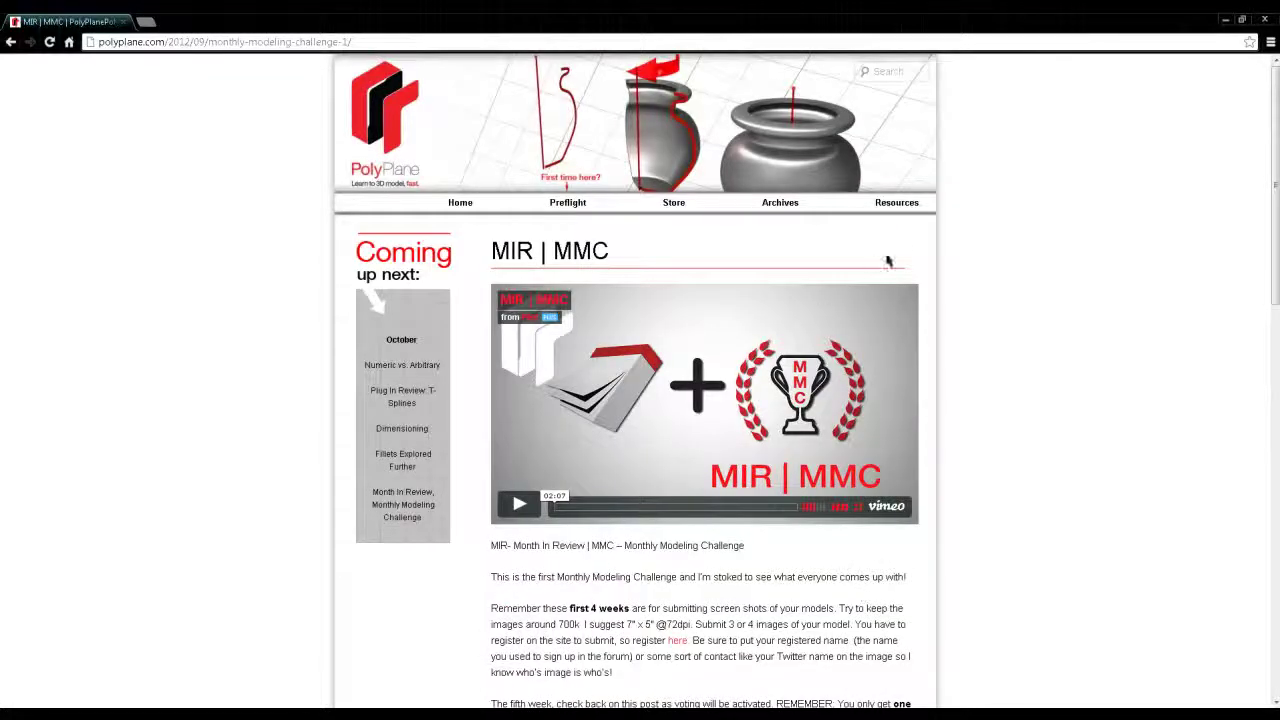
Step: Go to the forum through the PolyPlane site's resources and open the site registration form
click(896, 204)
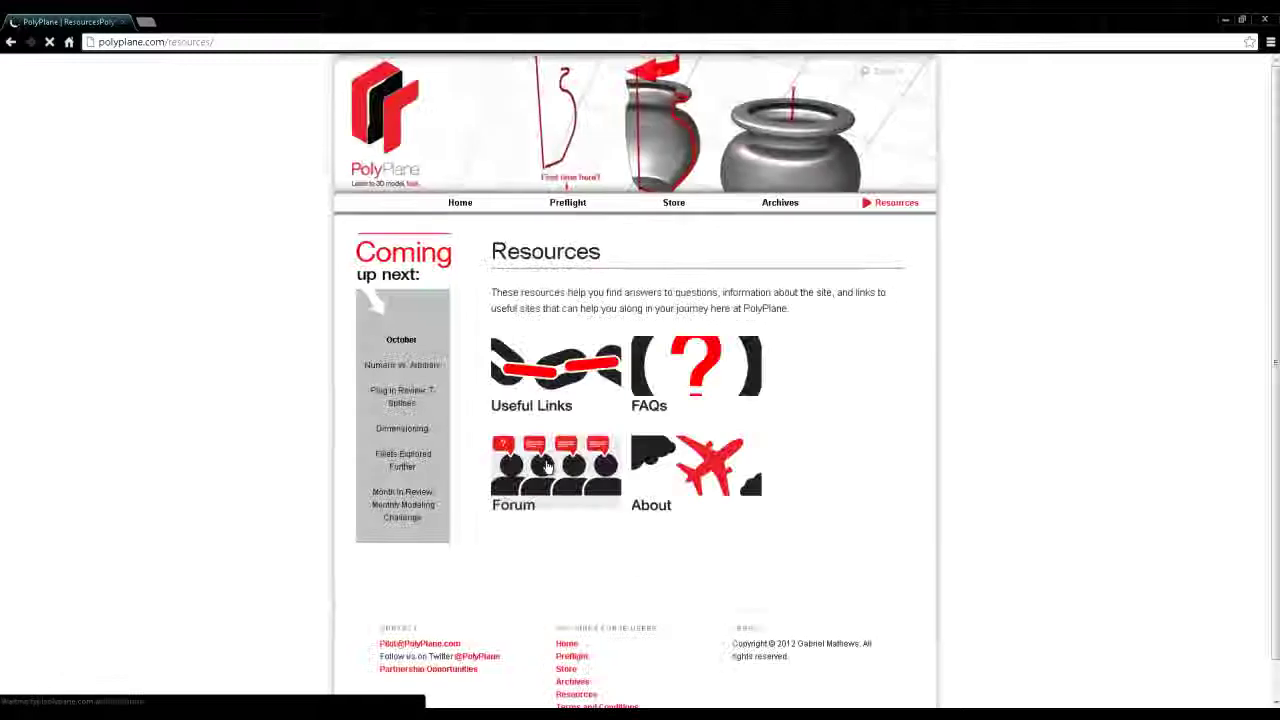
click(583, 455)
click(831, 304)
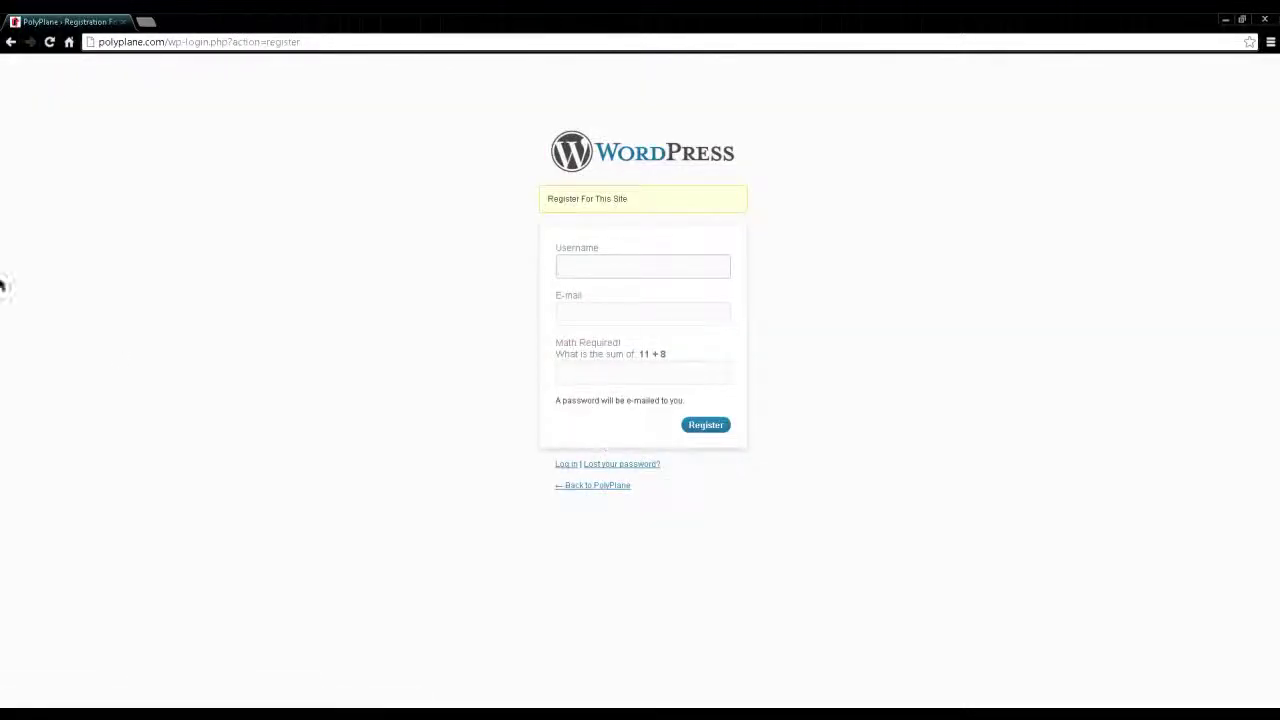